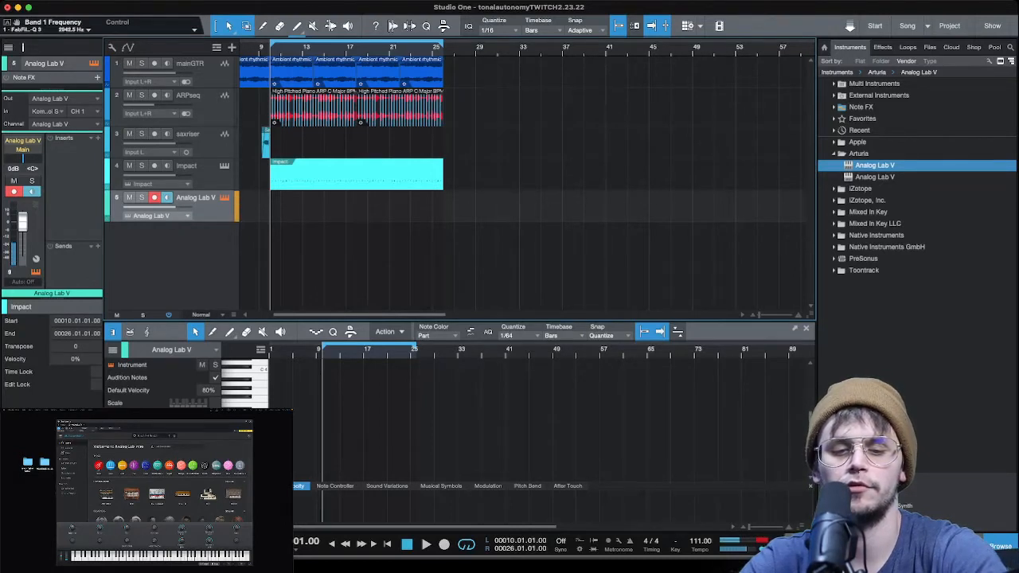
- Open the preset list in Analog Lab V and audition several synth sounds for the new track
{"action": "left_click", "coordinate": [205, 466]}
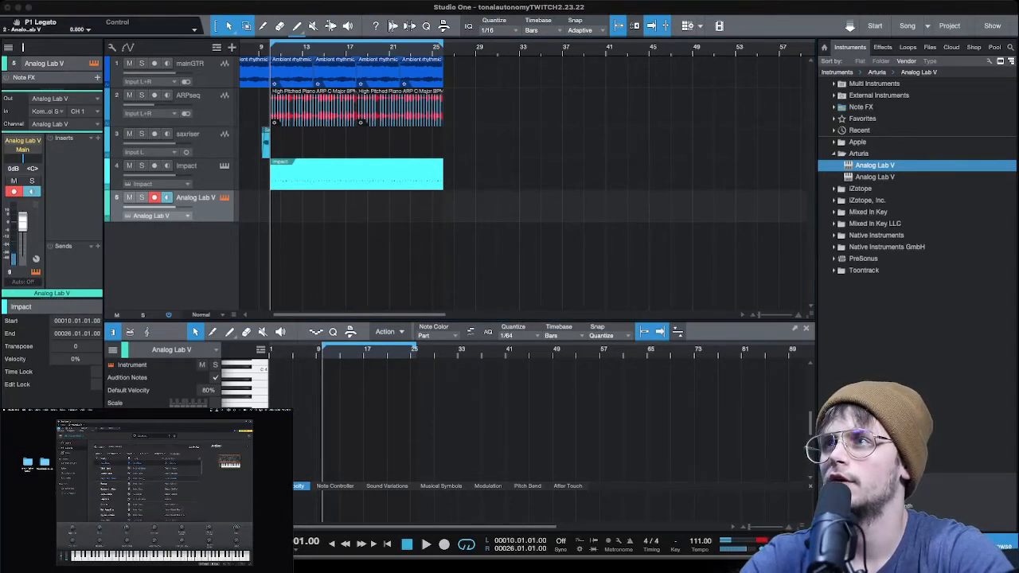
{"action": "left_click", "coordinate": [108, 475]}
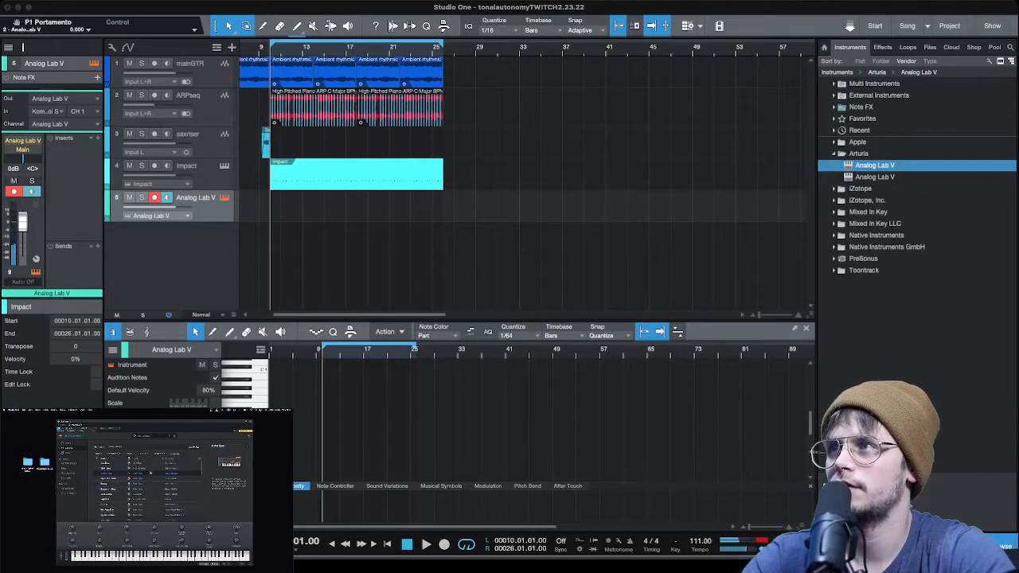
{"action": "left_click", "coordinate": [114, 469]}
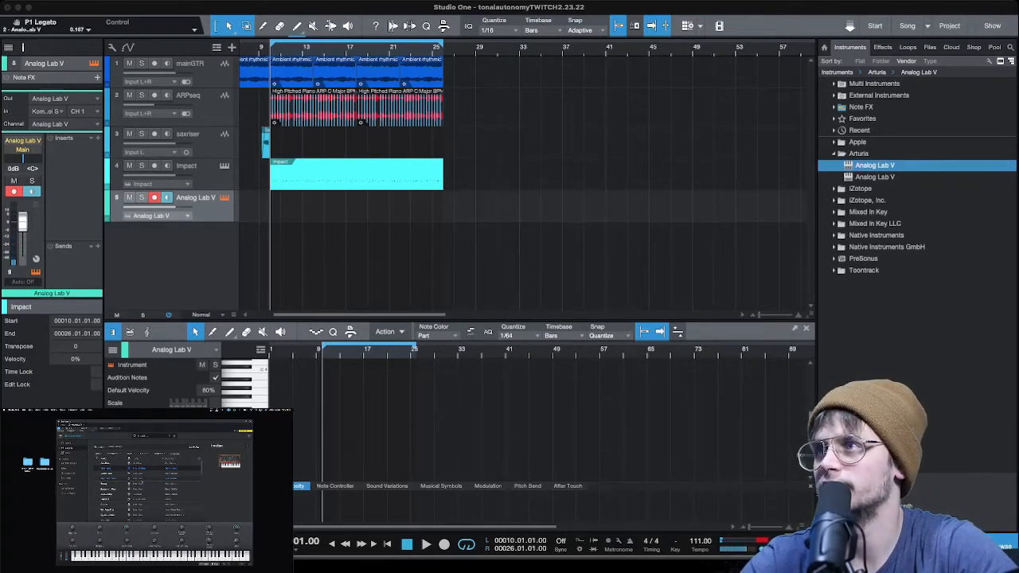
{"action": "left_click", "coordinate": [114, 499]}
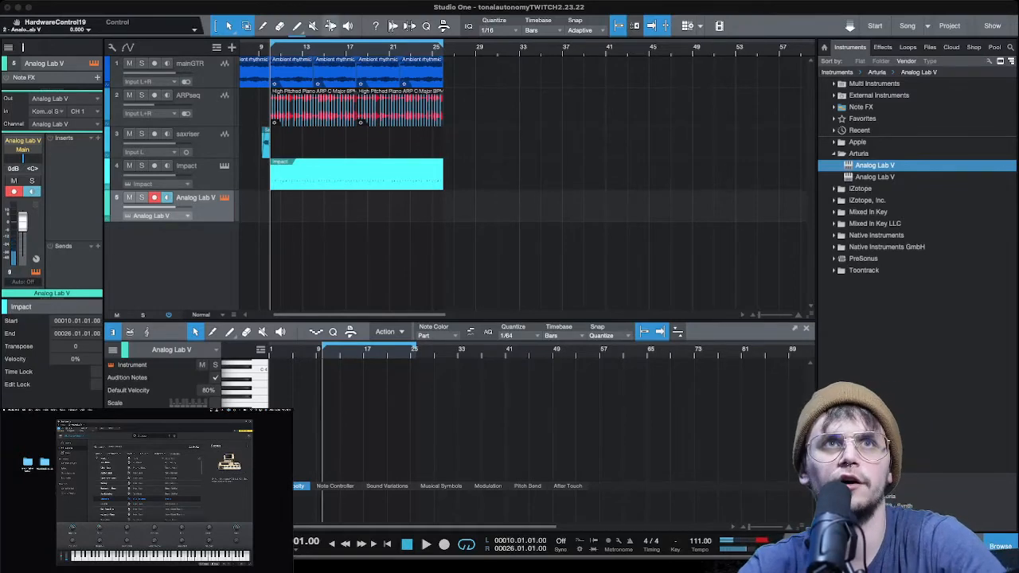
- Play the arrangement through, and record a melody on the Analog Lab V track from bar 10 to about bar 19
{"action": "left_click", "coordinate": [260, 50]}
{"action": "key", "text": "space"}
{"action": "scroll", "coordinate": [282, 50], "scroll_direction": "up", "scroll_amount": 5}
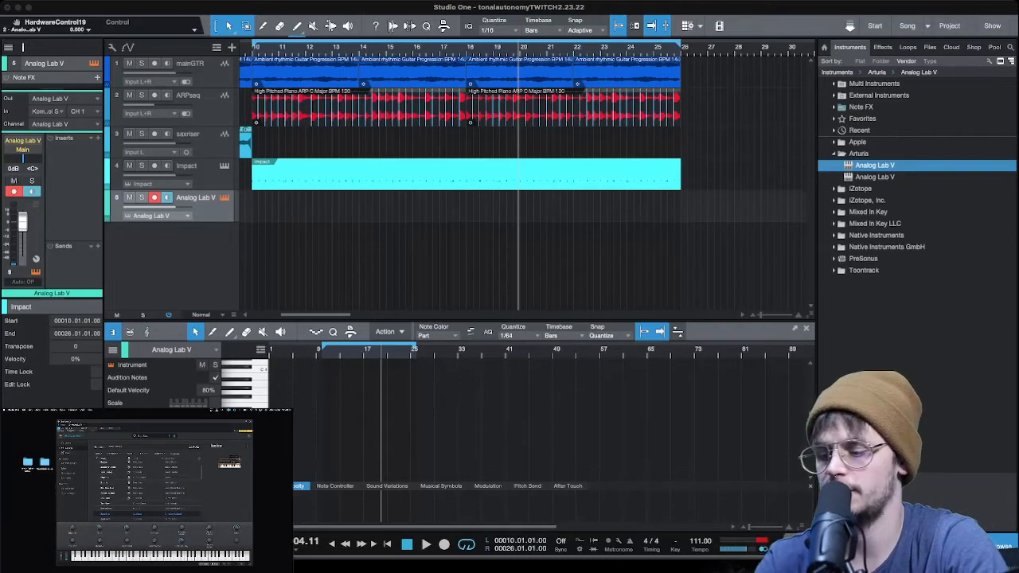
{"action": "key", "text": "KP_1"}
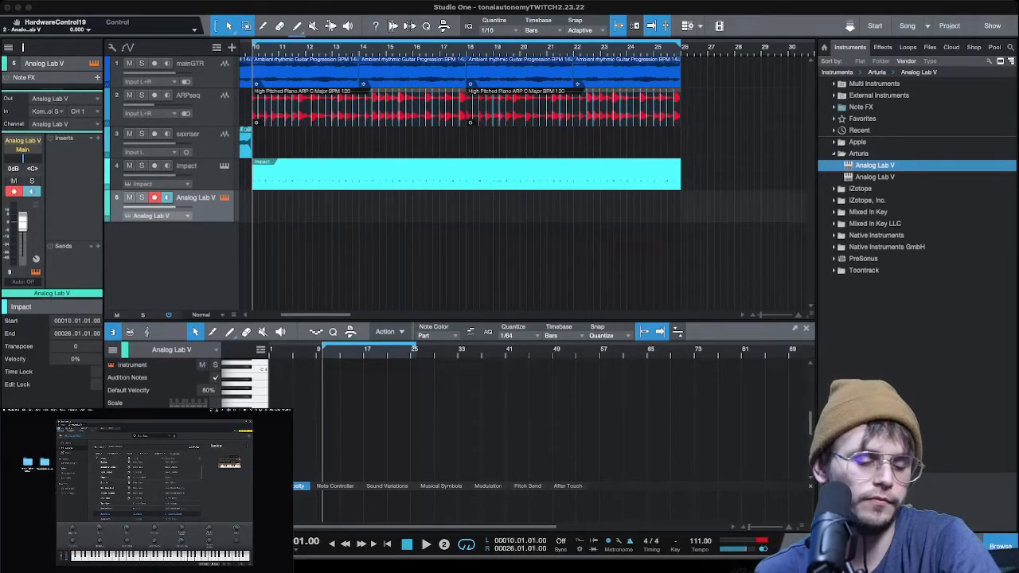
{"action": "key", "text": "KP_Multiply"}
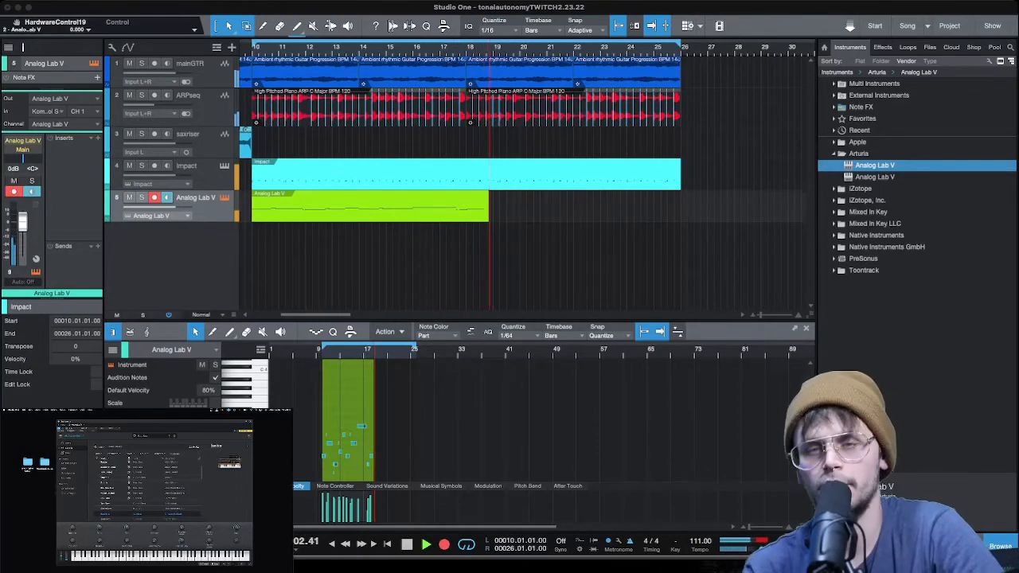
{"action": "key", "text": "space"}
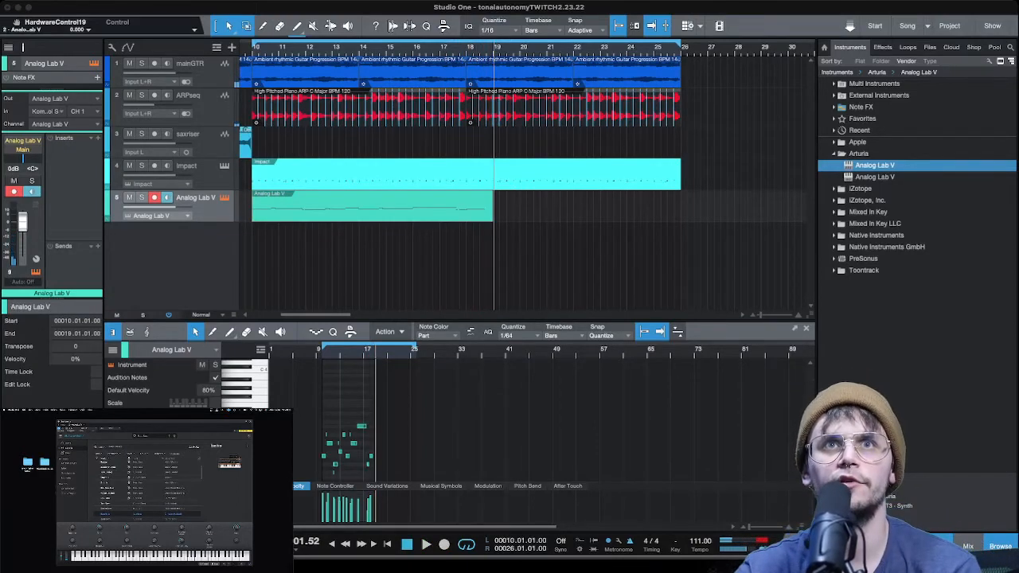
- Trim the end of the recorded Analog Lab V clip back to bar 18 and show its notes enlarged
{"action": "left_click", "coordinate": [372, 206]}
{"action": "key", "text": "KP_0"}
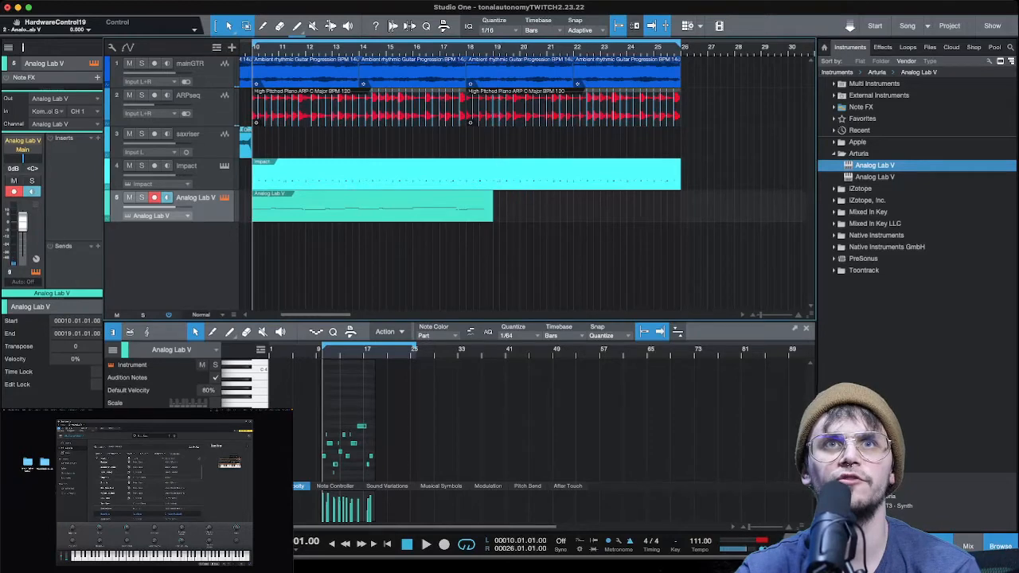
{"action": "left_click_drag", "start_coordinate": [492, 207], "coordinate": [466, 207]}
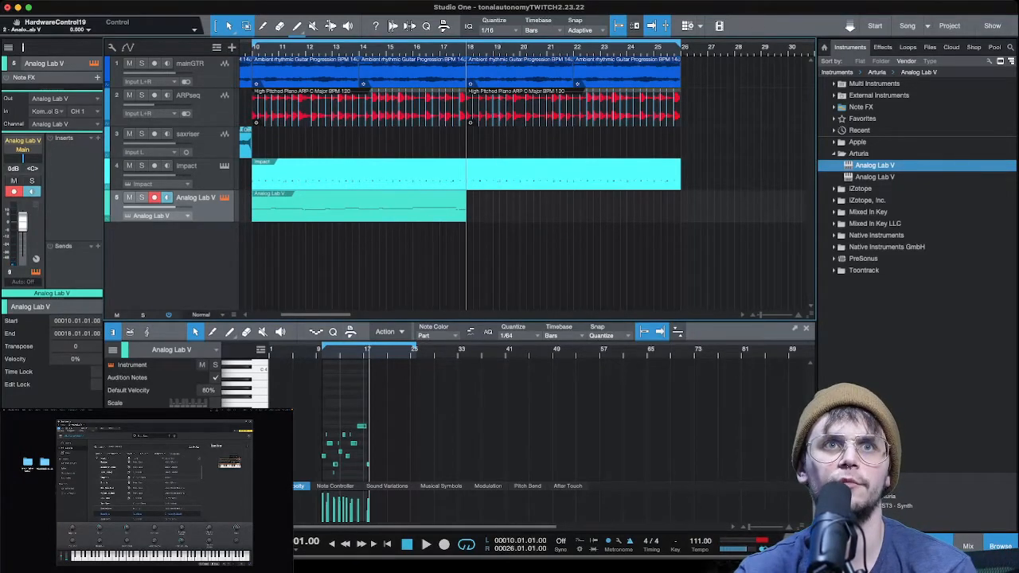
{"action": "left_click_drag", "start_coordinate": [324, 350], "coordinate": [325, 420]}
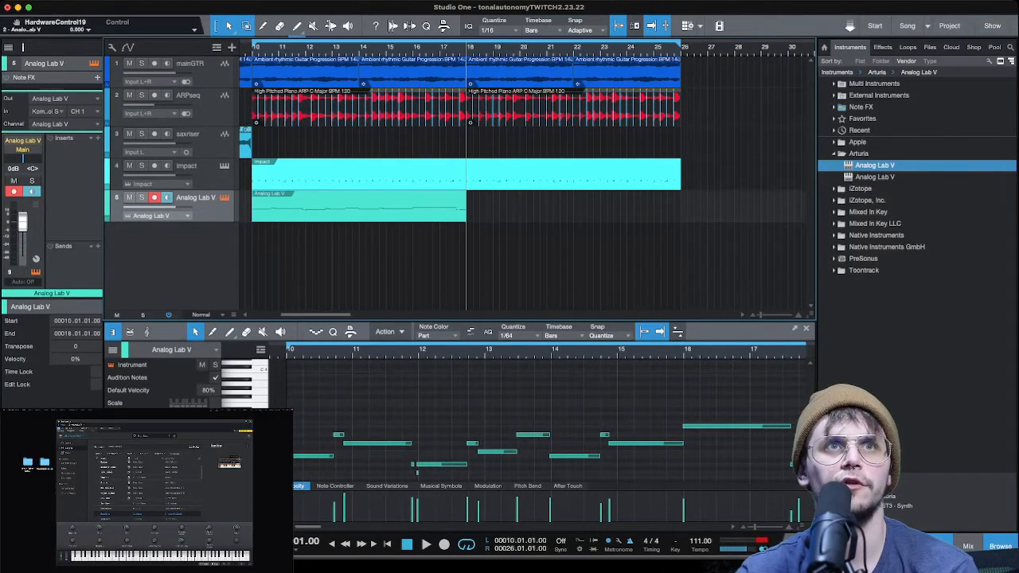
- Raise the Analog Lab V track volume to +10 dB and play the start of the melody
{"action": "left_click_drag", "start_coordinate": [22, 222], "coordinate": [22, 210]}
{"action": "key", "text": "space"}
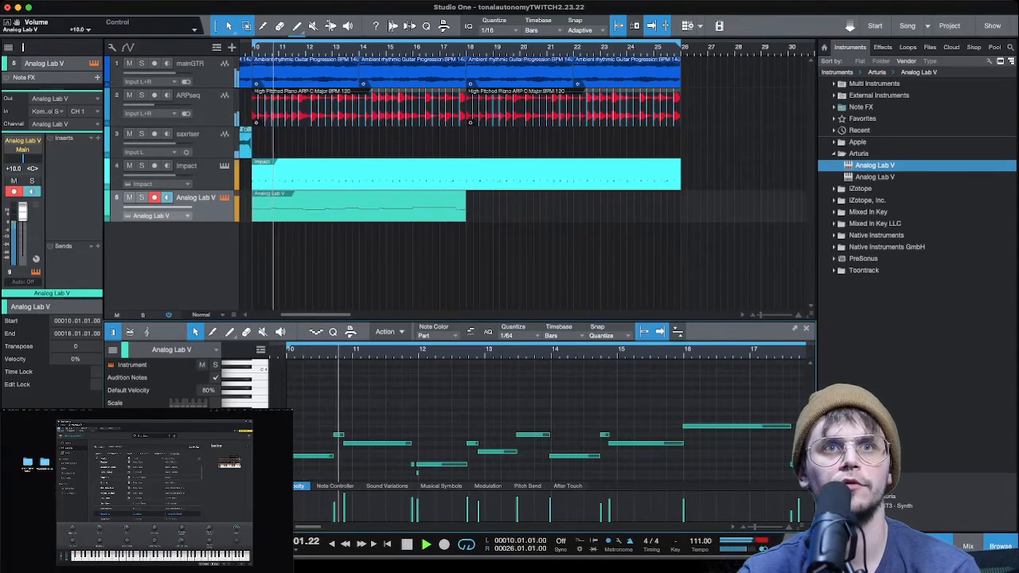
{"action": "key", "text": "space"}
- Shift the short note before bar 11 and the start of the long note after it slightly later
{"action": "left_click_drag", "start_coordinate": [339, 435], "coordinate": [352, 444]}
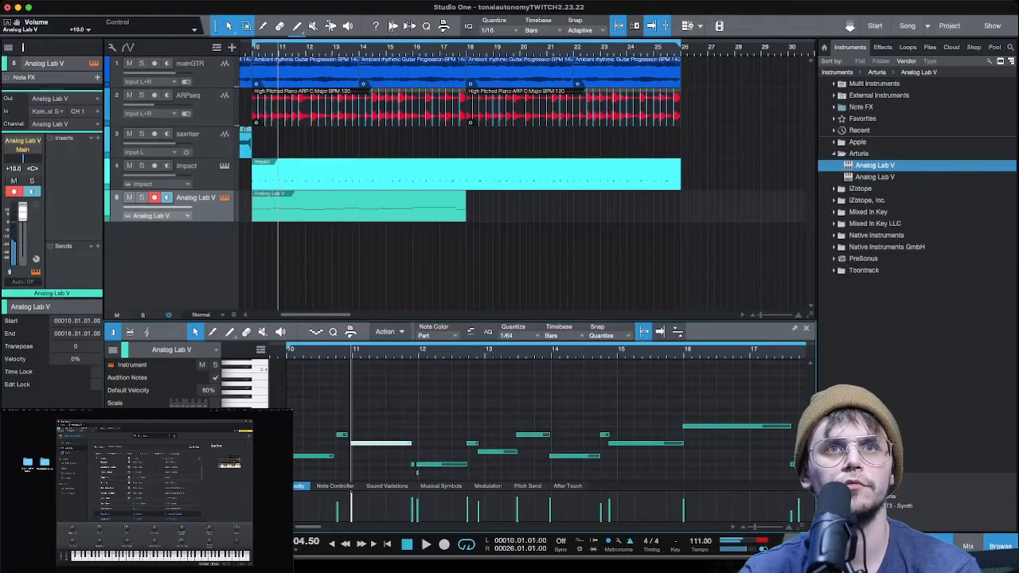
{"action": "left_click", "coordinate": [343, 435]}
{"action": "key", "text": "space"}
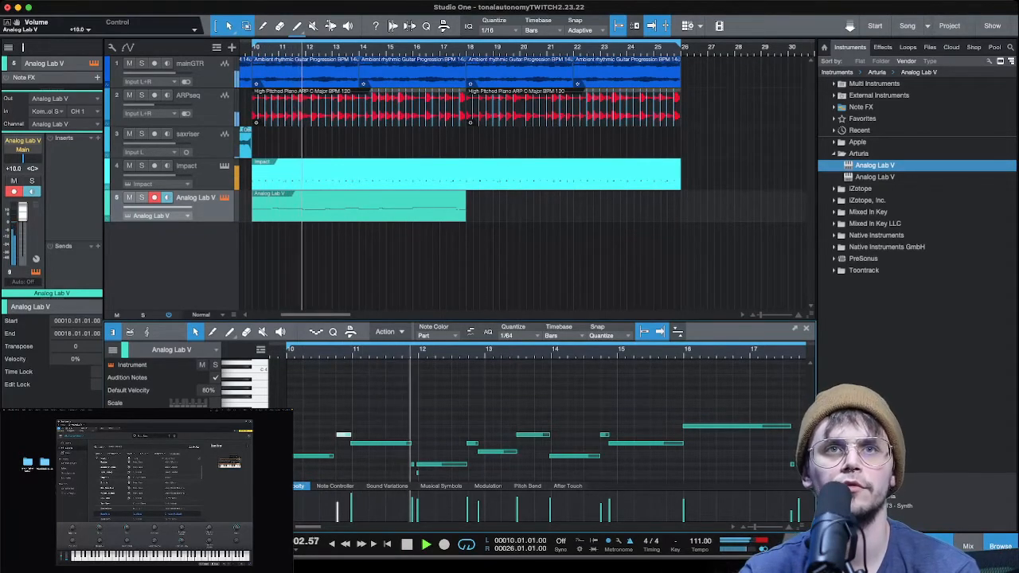
- Lengthen the short note just before bar 12 and replay the melody from bar 10
{"action": "key", "text": "e"}
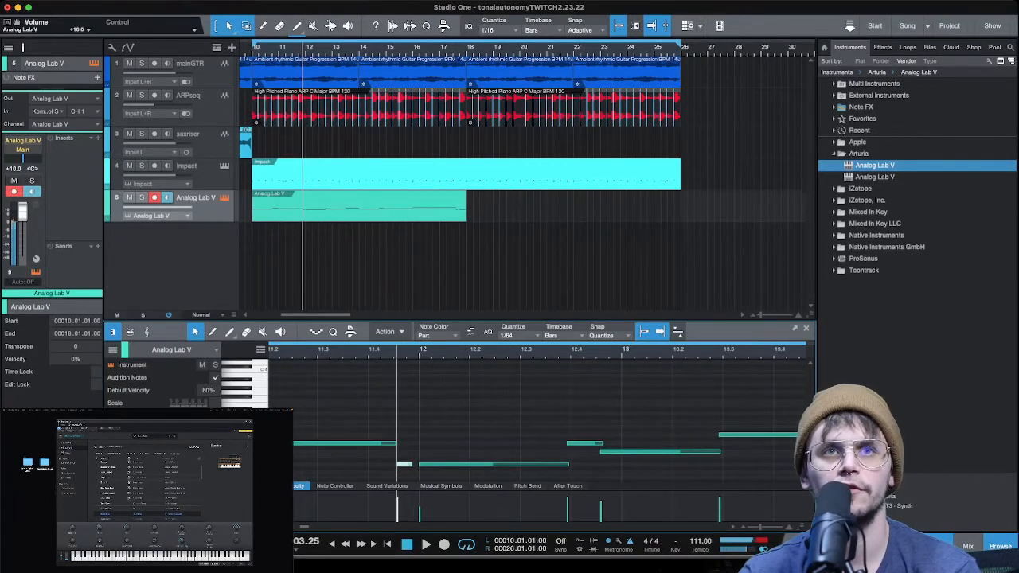
{"action": "scroll", "coordinate": [452, 430], "scroll_direction": "down", "scroll_amount": 5}
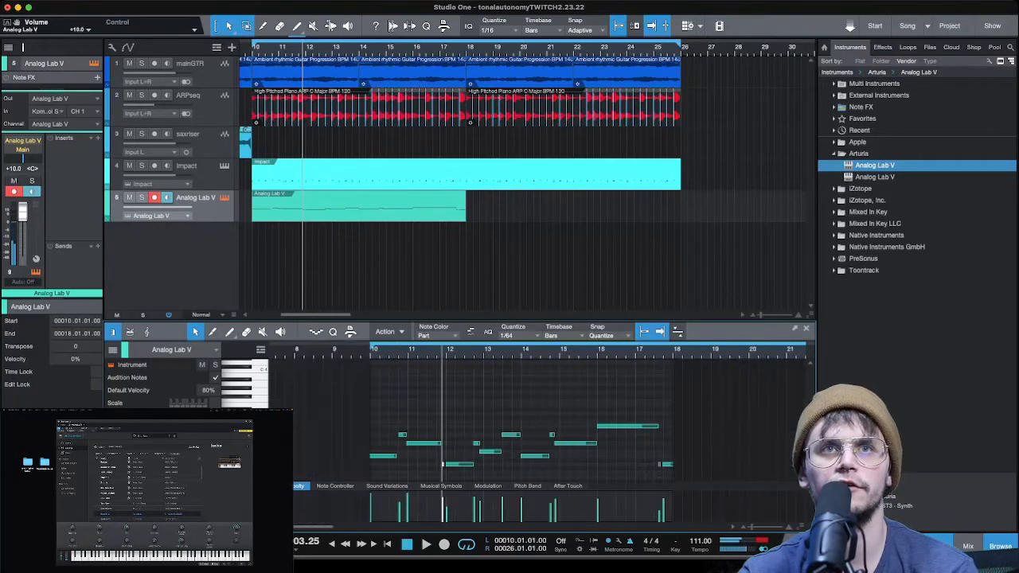
{"action": "key", "text": "space"}
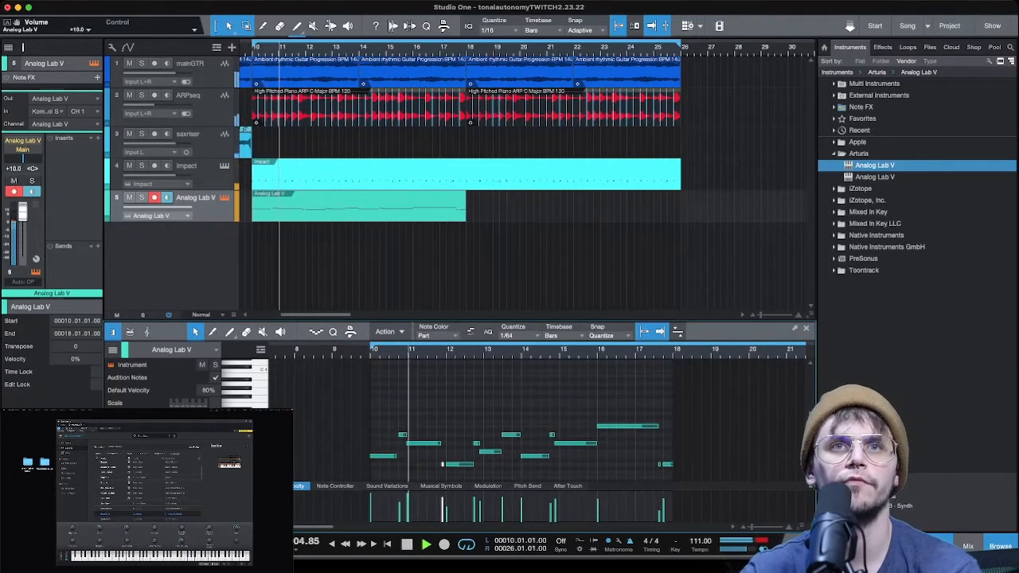
{"action": "scroll", "coordinate": [442, 464], "scroll_direction": "down", "scroll_amount": 5}
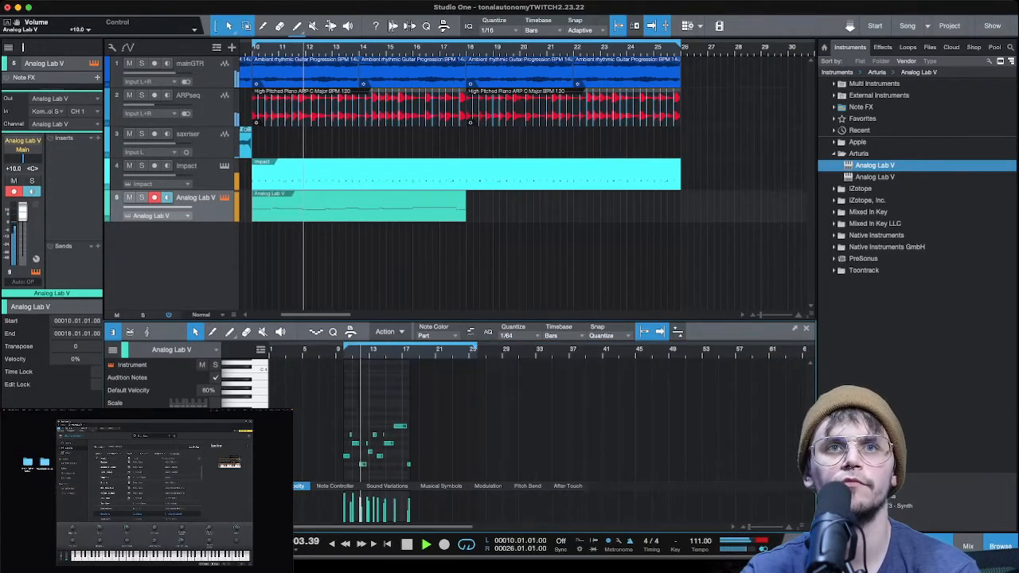
{"action": "scroll", "coordinate": [442, 464], "scroll_direction": "up", "scroll_amount": 8}
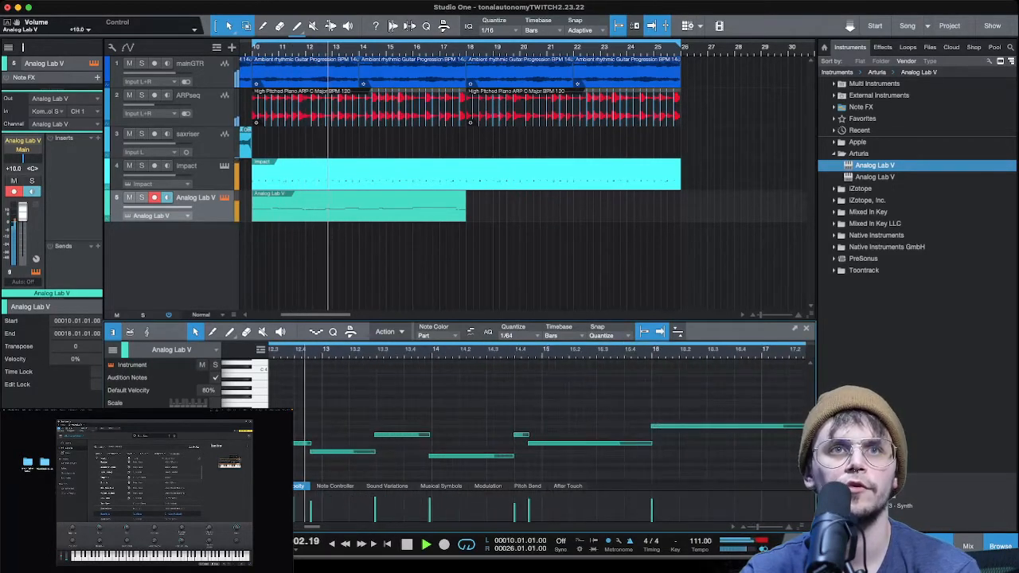
- Extend the short note before bar 13 and move the start of the following note to bar 13
{"action": "key", "text": "space"}
{"action": "mouse_move", "coordinate": [311, 451]}
{"action": "left_mouse_down"}
{"action": "mouse_move", "coordinate": [324, 452]}
{"action": "mouse_move", "coordinate": [313, 443]}
{"action": "left_mouse_up"}
{"action": "key", "text": "space"}
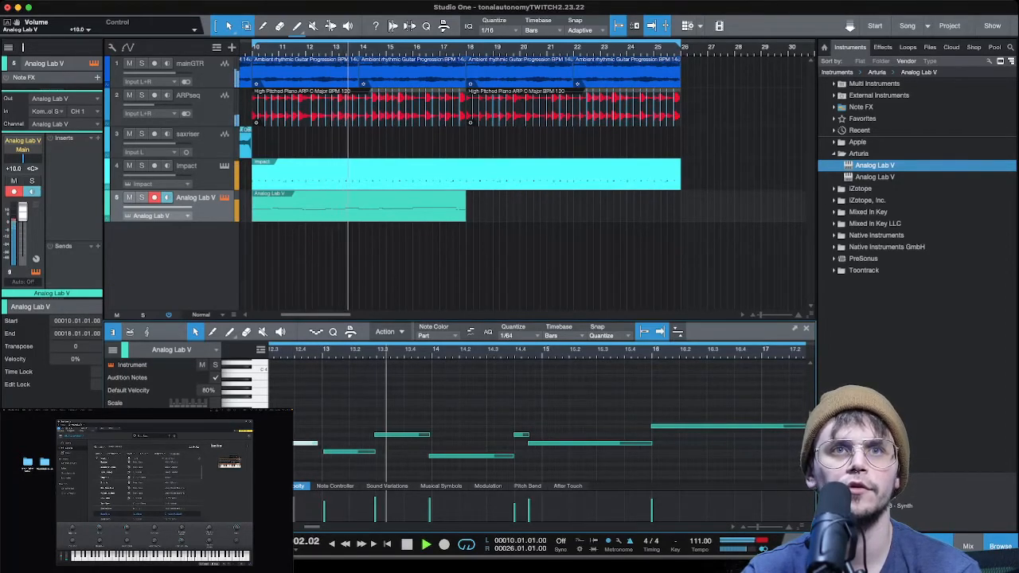
- Lower the note starting at bar 13 by three semitones, to the pitch of the note at bar 12
{"action": "key", "text": "space"}
{"action": "left_click_drag", "start_coordinate": [348, 452], "coordinate": [348, 456]}
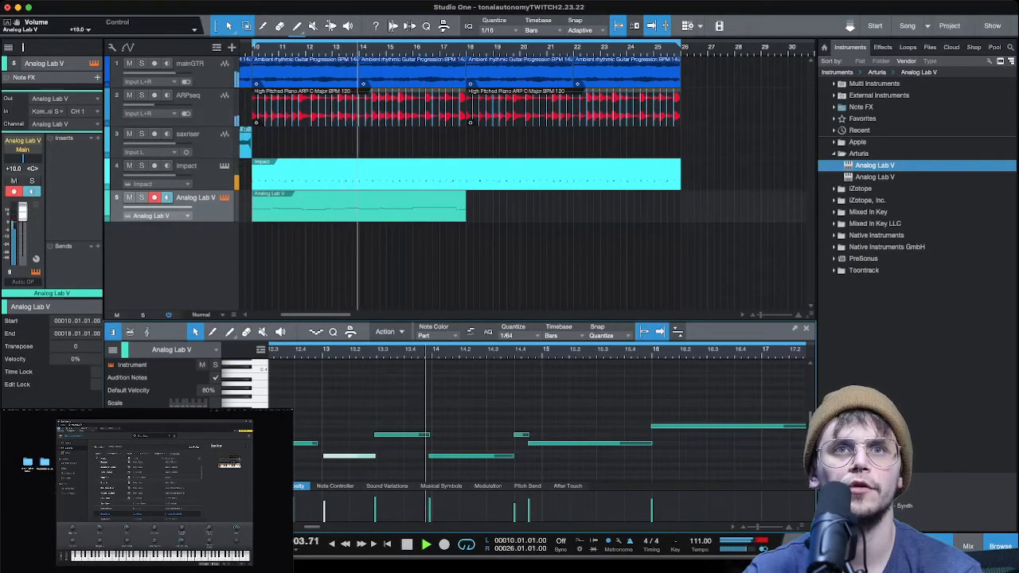
{"action": "key", "text": "space"}
{"action": "key", "text": "Down"}
{"action": "key", "text": "Down"}
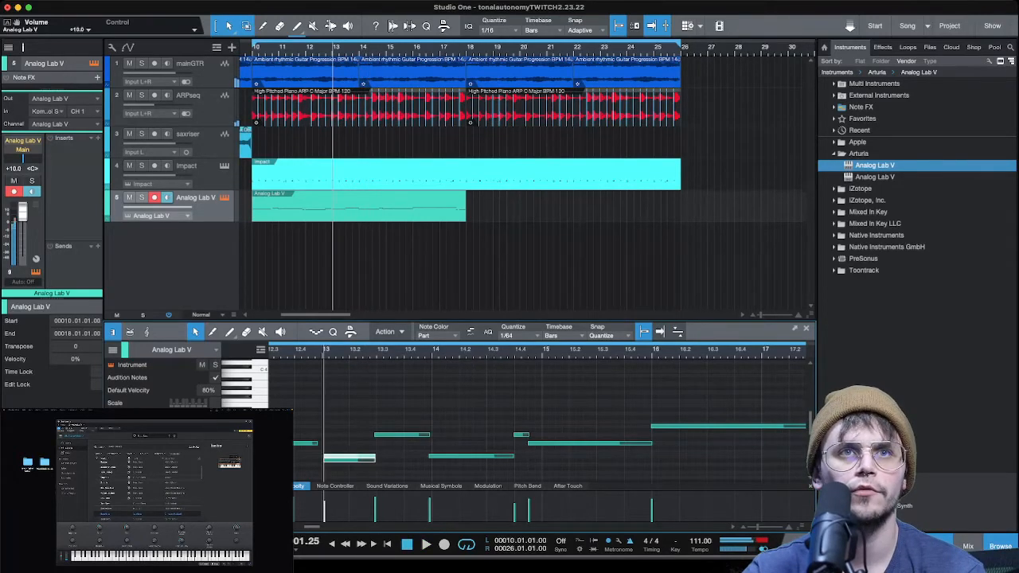
{"action": "key", "text": "space"}
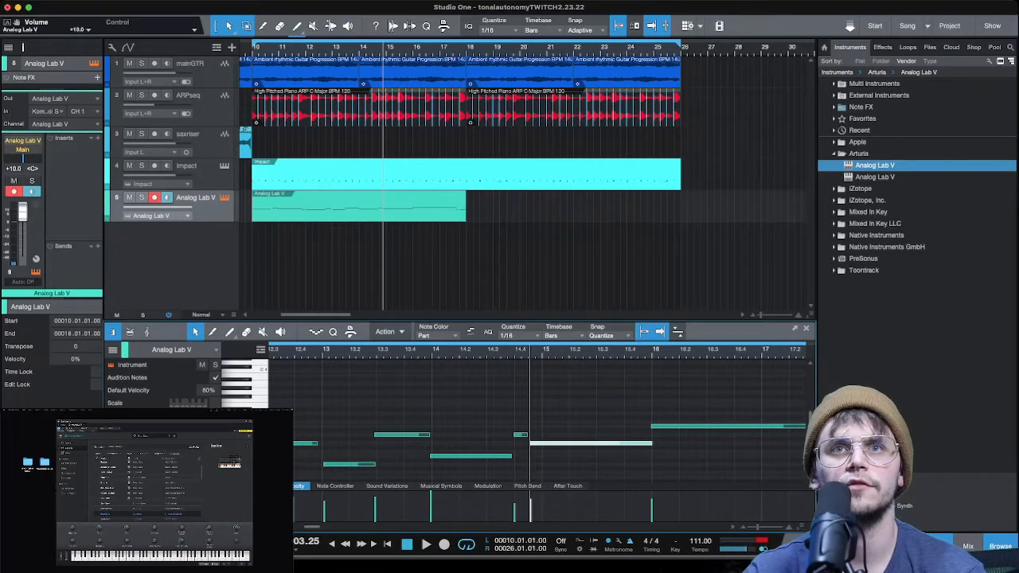
- Quantize the long note before bar 15 to the 1/16 grid and extend the bar 14 note to meet the short note following it
{"action": "key", "text": "q"}
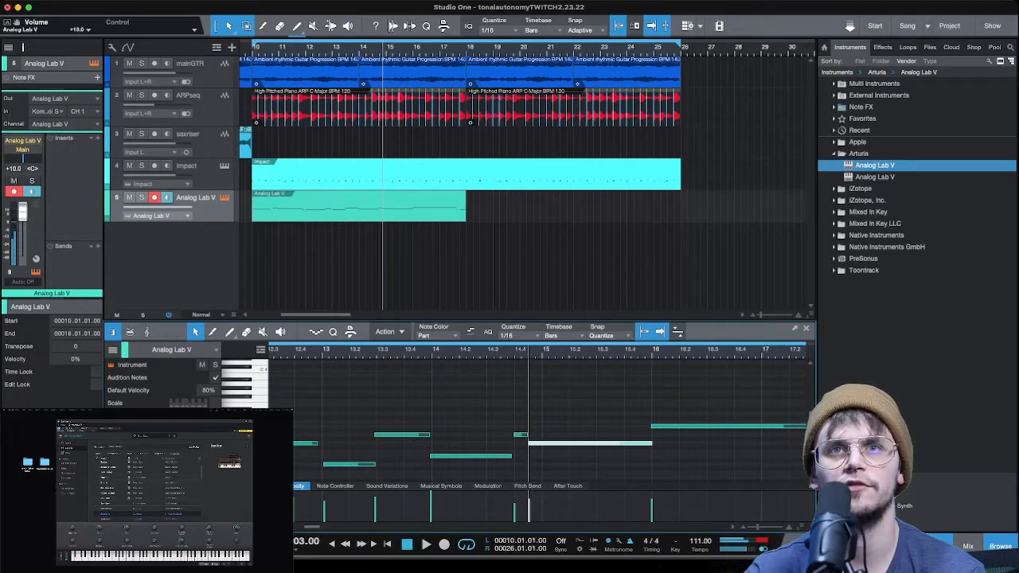
{"action": "key", "text": "Left"}
{"action": "key", "text": "Left"}
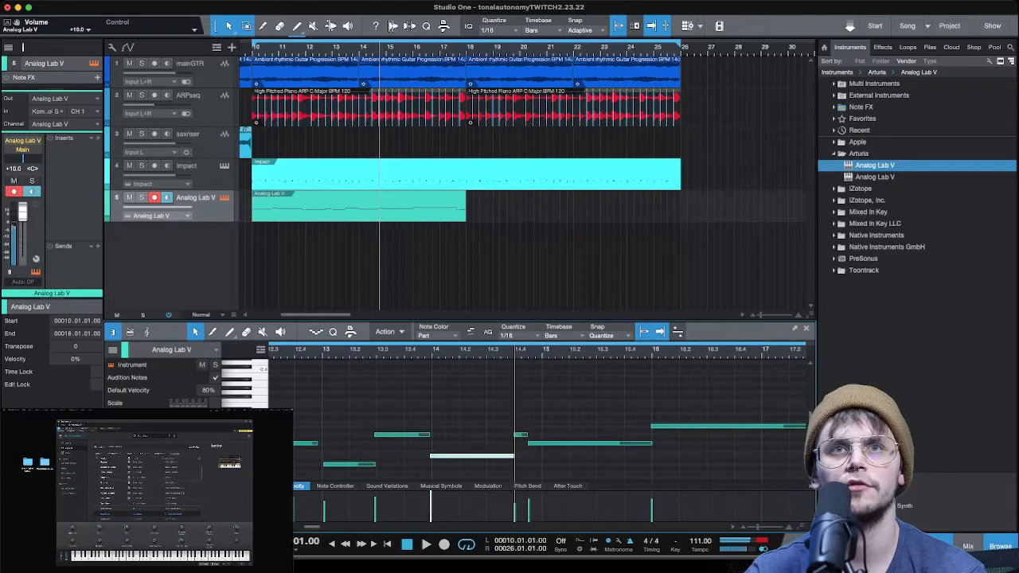
{"action": "key", "text": "Right"}
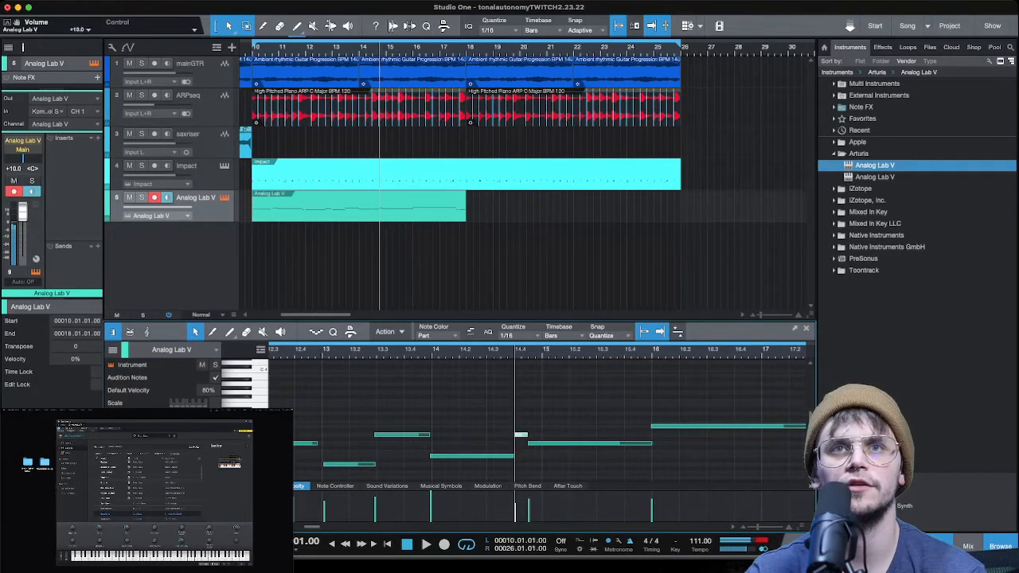
{"action": "key", "text": "w"}
{"action": "key", "text": "w"}
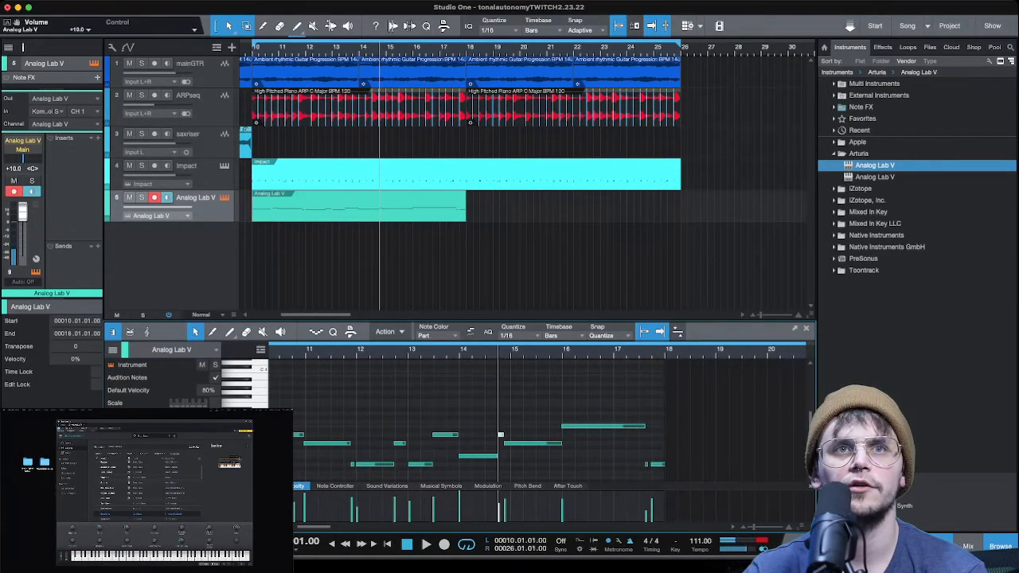
- Shorten the short note before bar 11 and start the long note earlier, exactly where the short one ends
{"action": "key", "text": "e"}
{"action": "key", "text": "e"}
{"action": "key", "text": "e"}
{"action": "key", "text": "e"}
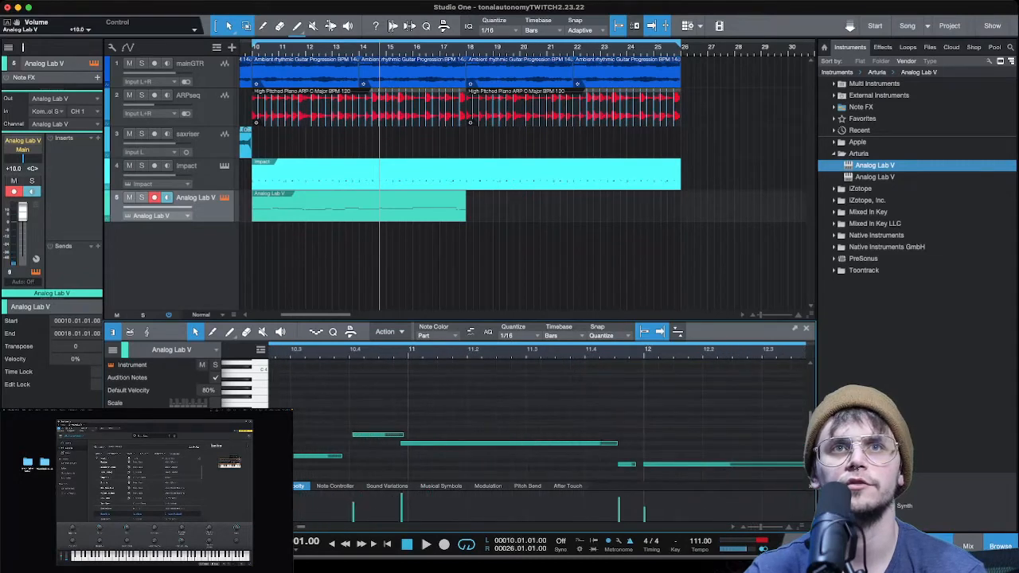
{"action": "mouse_move", "coordinate": [376, 434]}
{"action": "left_mouse_down"}
{"action": "mouse_move", "coordinate": [393, 434]}
{"action": "mouse_move", "coordinate": [378, 444]}
{"action": "left_mouse_up"}
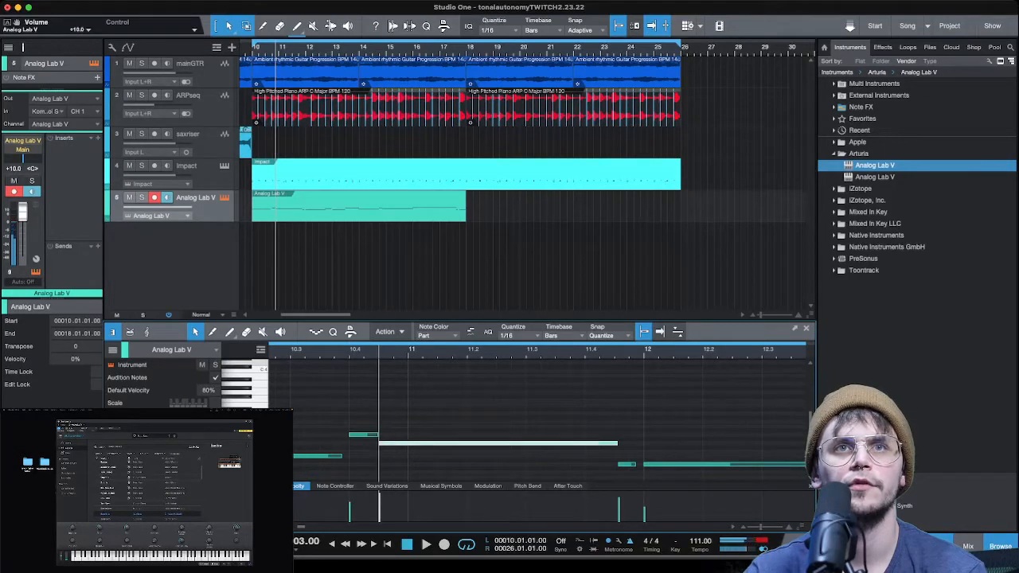
{"action": "key", "text": "w"}
{"action": "key", "text": "w"}
{"action": "key", "text": "w"}
{"action": "key", "text": "w"}
{"action": "key", "text": "w"}
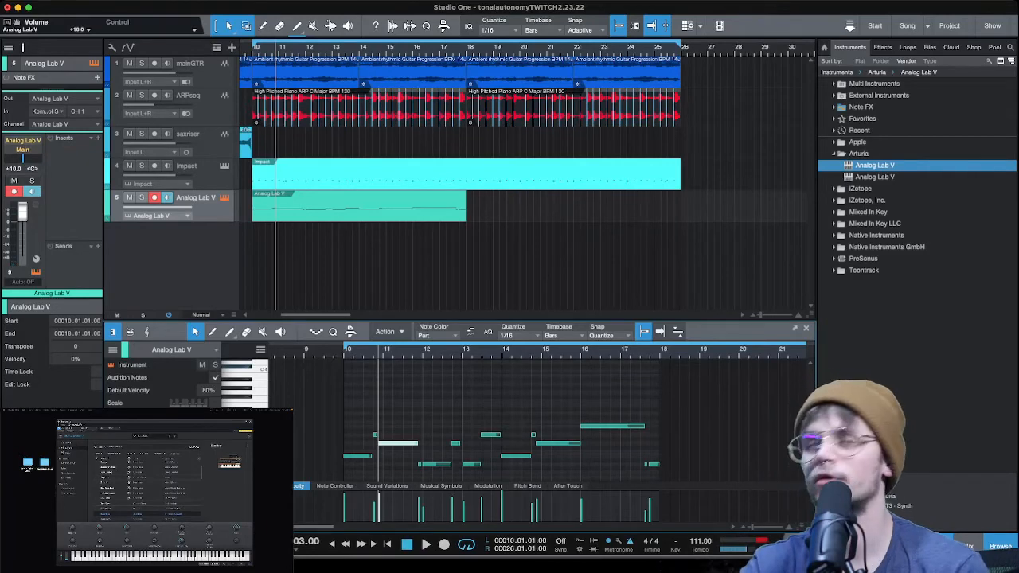
- Play the edited melody and align the start of the bar 14 note exactly with bar 14
{"action": "key", "text": "space"}
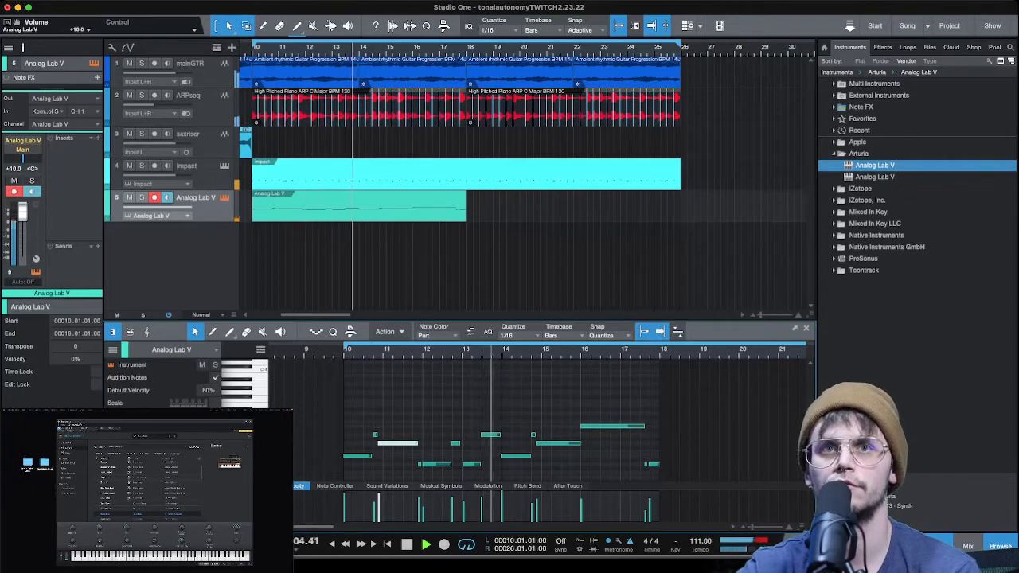
{"action": "key", "text": "e"}
{"action": "key", "text": "e"}
{"action": "key", "text": "e"}
{"action": "key", "text": "e"}
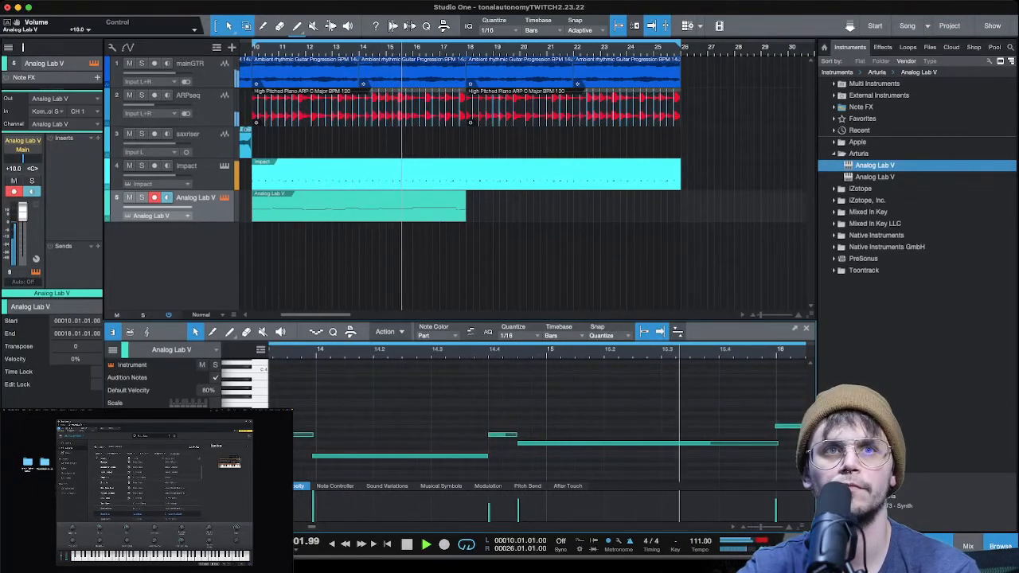
{"action": "left_click_drag", "start_coordinate": [313, 456], "coordinate": [317, 456]}
{"action": "key", "text": "w"}
{"action": "key", "text": "w"}
{"action": "key", "text": "w"}
{"action": "key", "text": "w"}
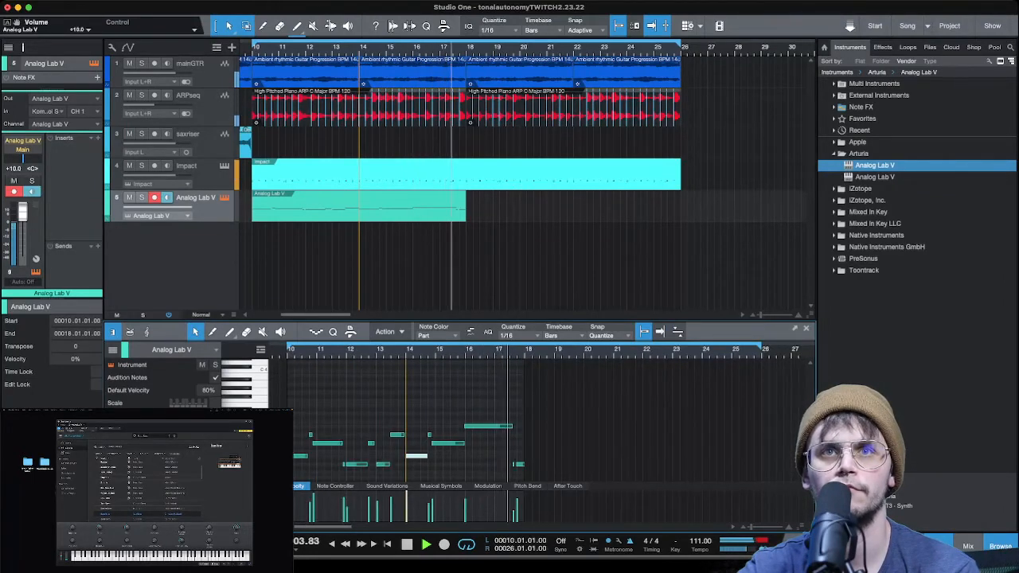
- Trim the end of the long note in bar 17 and start the following short note exactly where it ends
{"action": "key", "text": "f"}
{"action": "key", "text": "w"}
{"action": "key", "text": "w"}
{"action": "key", "text": "w"}
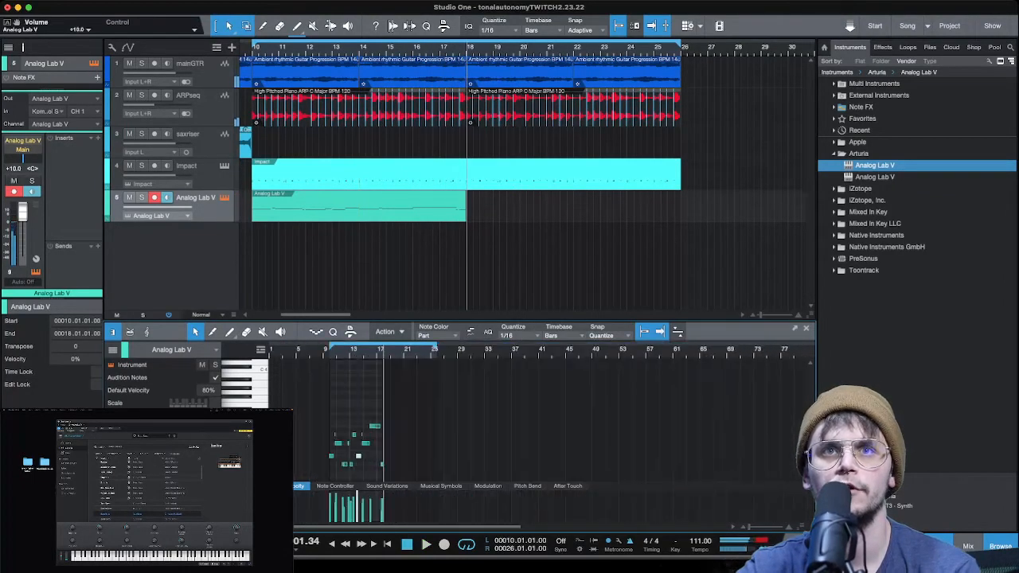
{"action": "key", "text": "e"}
{"action": "key", "text": "e"}
{"action": "key", "text": "e"}
{"action": "key", "text": "e"}
{"action": "key", "text": "e"}
{"action": "key", "text": "e"}
{"action": "key", "text": "e"}
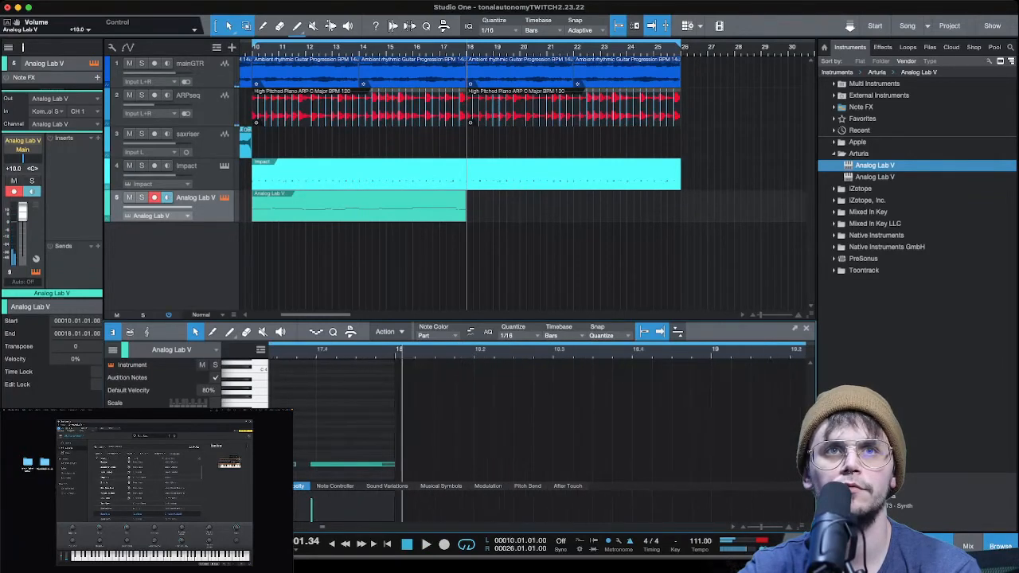
{"action": "key", "text": "e"}
{"action": "key", "text": "e"}
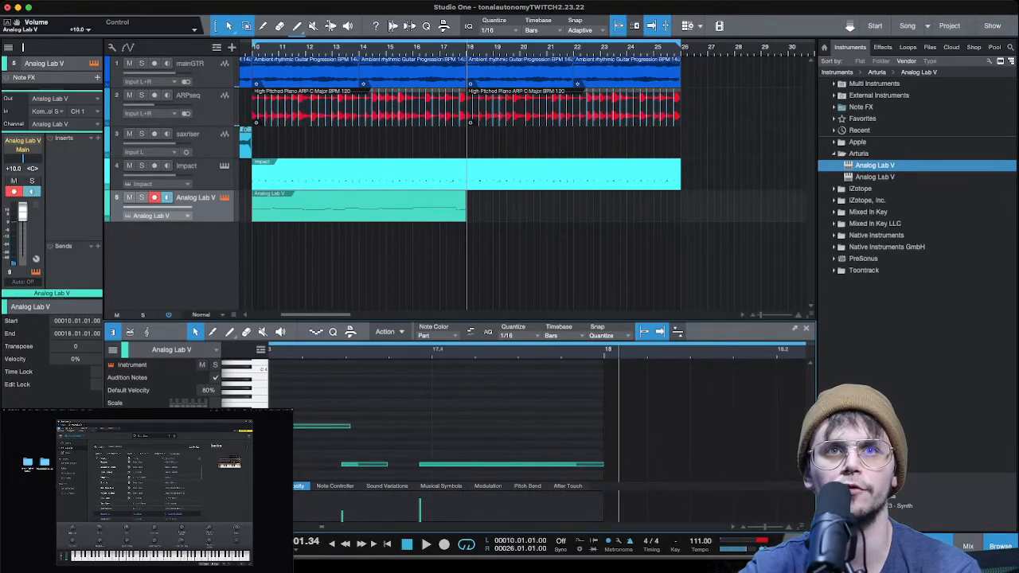
{"action": "left_click_drag", "start_coordinate": [350, 425], "coordinate": [345, 425]}
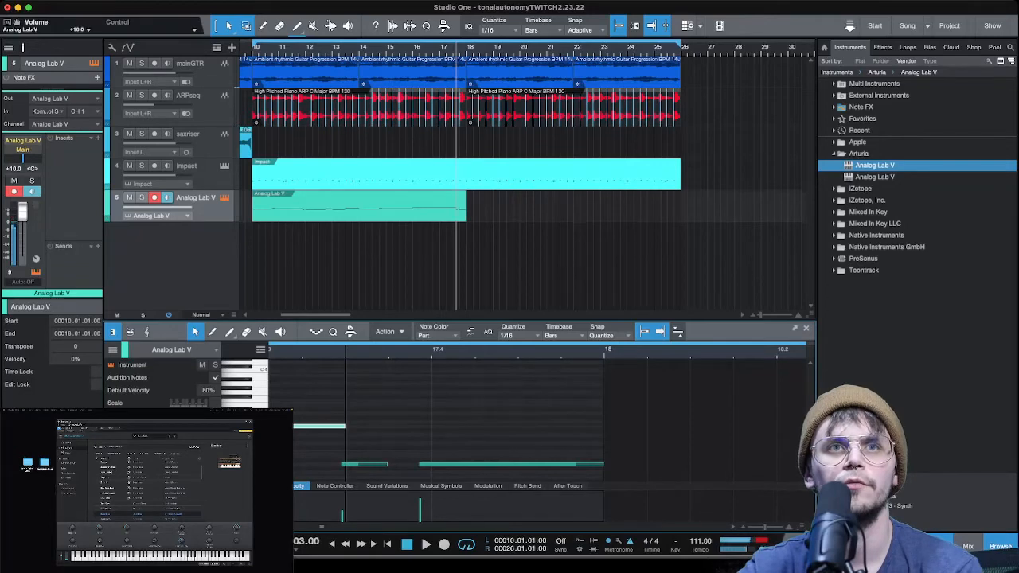
{"action": "left_click_drag", "start_coordinate": [341, 464], "coordinate": [345, 464]}
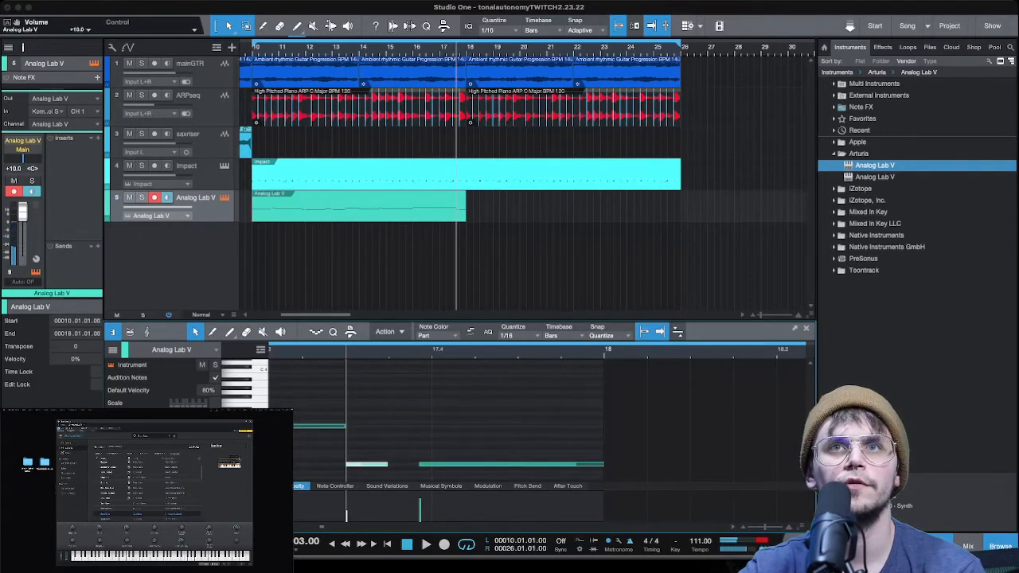
- Quantize the last note before bar 18 to the 1/32 grid and play the end of the melody
{"action": "left_click", "coordinate": [518, 400]}
{"action": "left_click", "coordinate": [462, 464]}
{"action": "key", "text": "q"}
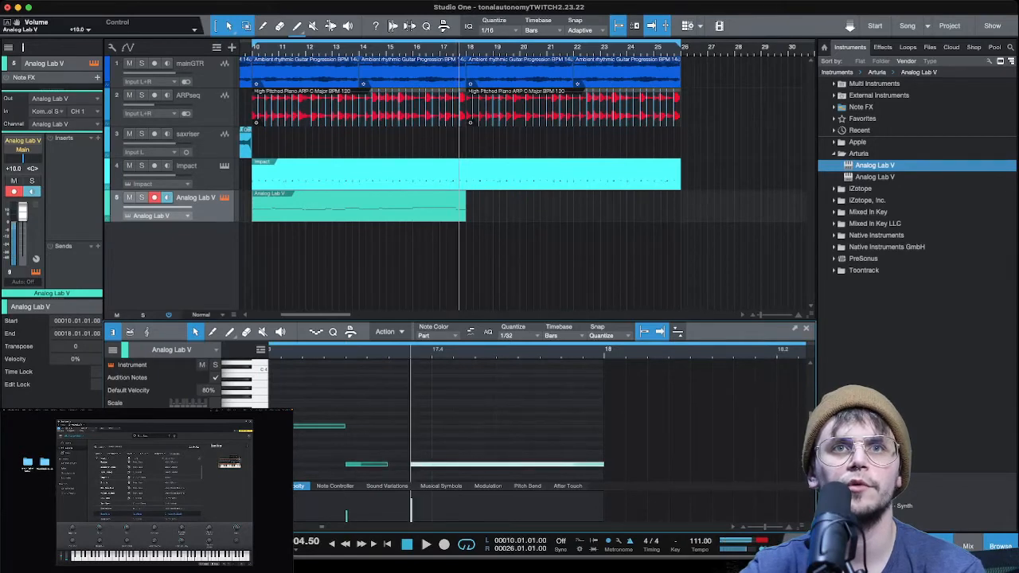
{"action": "key", "text": "space"}
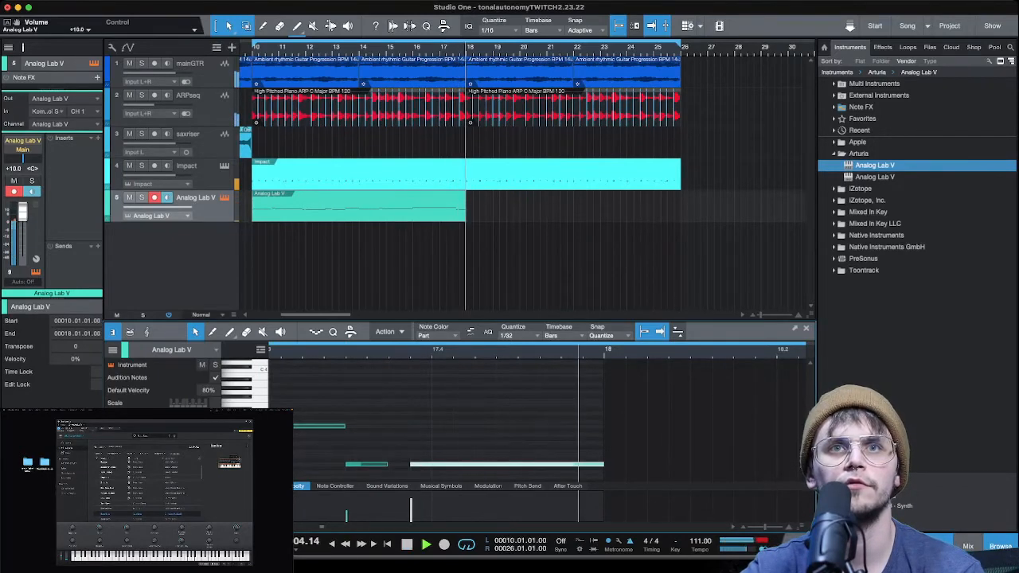
{"action": "key", "text": "space"}
- Close the Analog Lab V window and play the arrangement while lowering the synth channel's volume to +0.8 dB
{"action": "scroll", "coordinate": [352, 430], "scroll_direction": "down", "scroll_amount": 5}
{"action": "scroll", "coordinate": [353, 430], "scroll_direction": "down", "scroll_amount": 5}
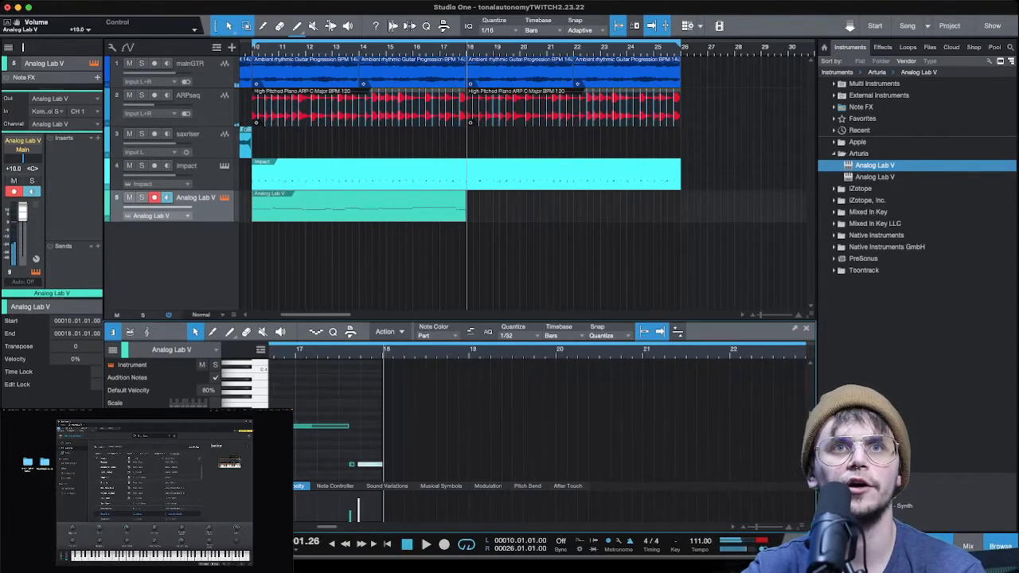
{"action": "scroll", "coordinate": [478, 430], "scroll_direction": "left", "scroll_amount": 5}
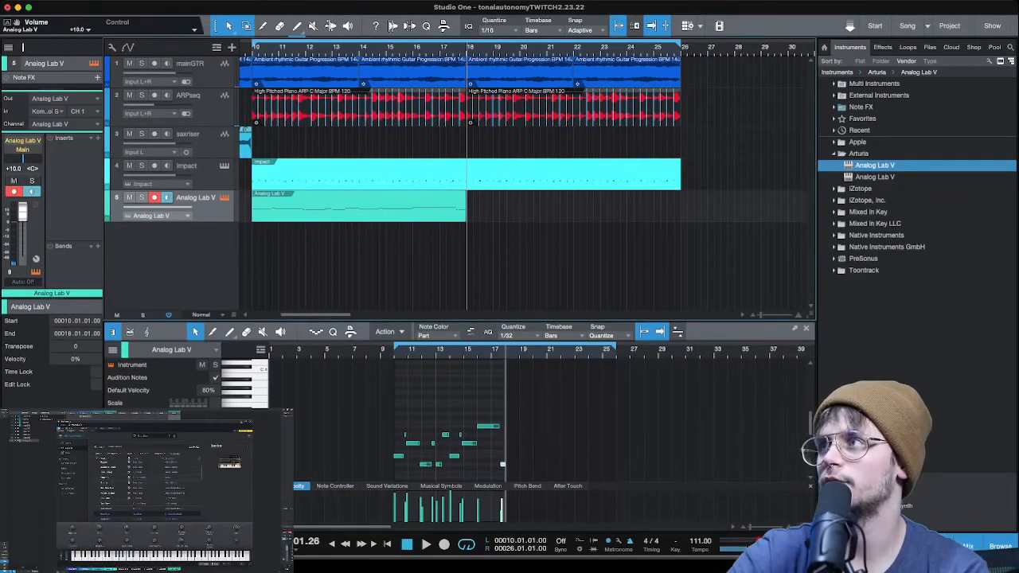
{"action": "left_click", "coordinate": [251, 423]}
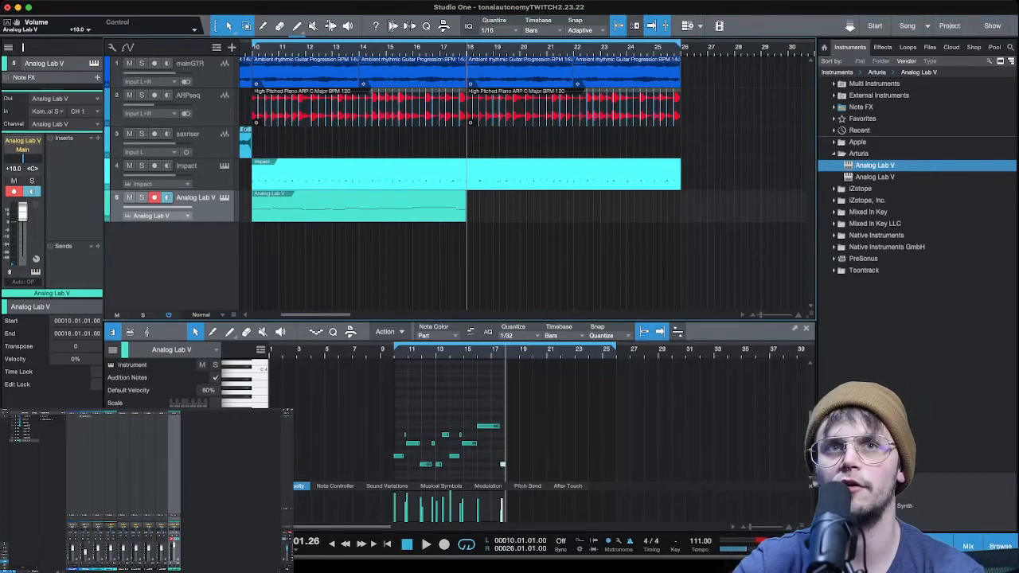
{"action": "key", "text": "space"}
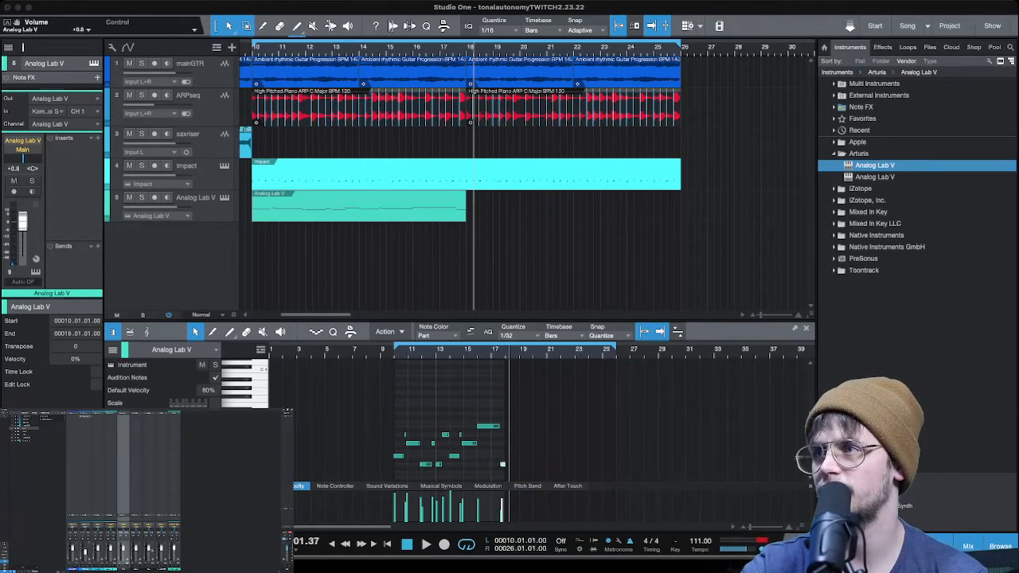
- Select the three neighbouring drum channels in the mixer and add a bus for them named drumbus
{"action": "left_click", "coordinate": [149, 567], "text": "shift"}
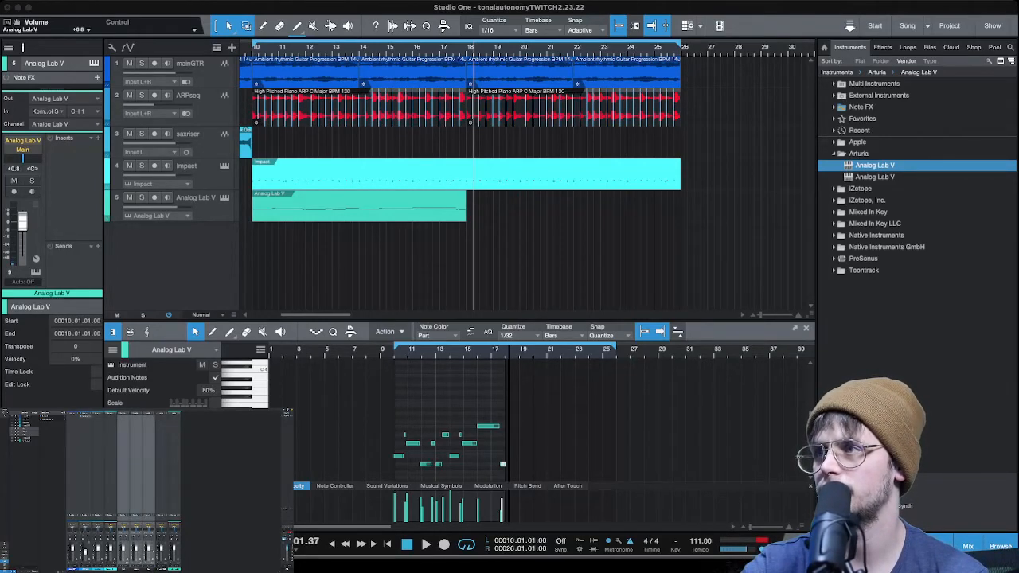
{"action": "right_click", "coordinate": [129, 487]}
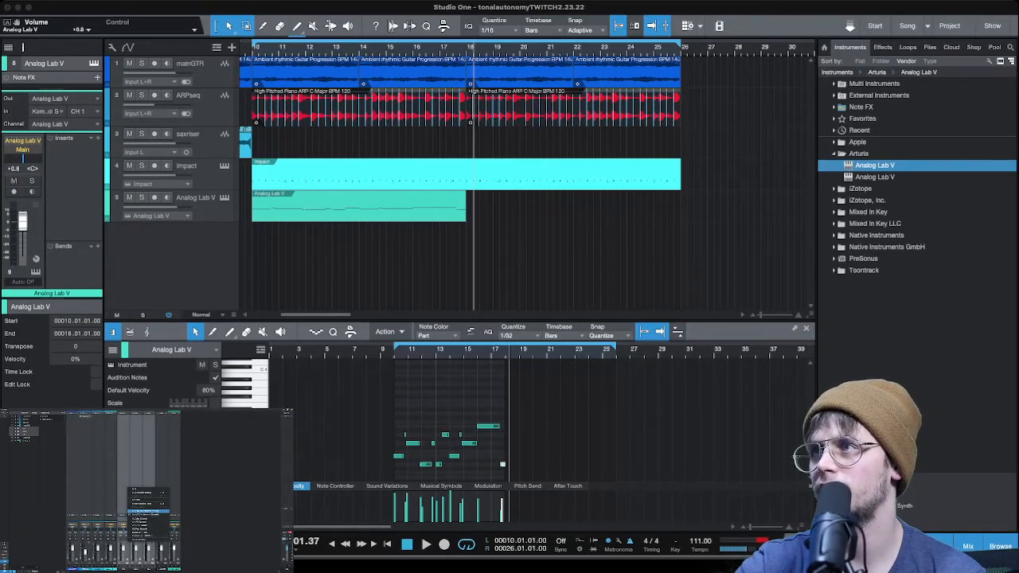
{"action": "left_click", "coordinate": [145, 512]}
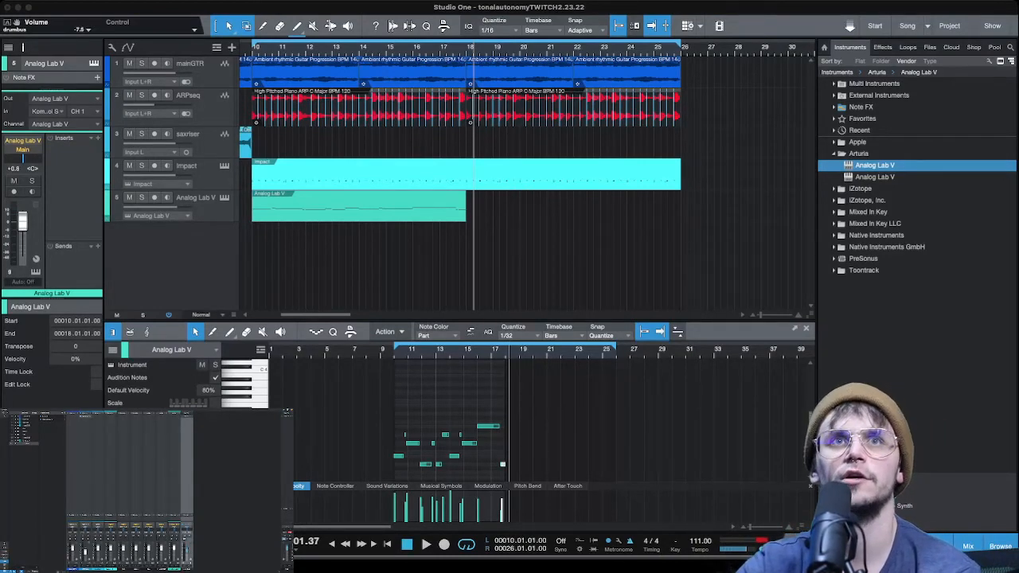
- Duplicate the Analog Lab V part to fill bars 18 to 26 and play the arrangement, lowering the channel to -0.8 dB
{"action": "left_click", "coordinate": [358, 207]}
{"action": "key", "text": "d"}
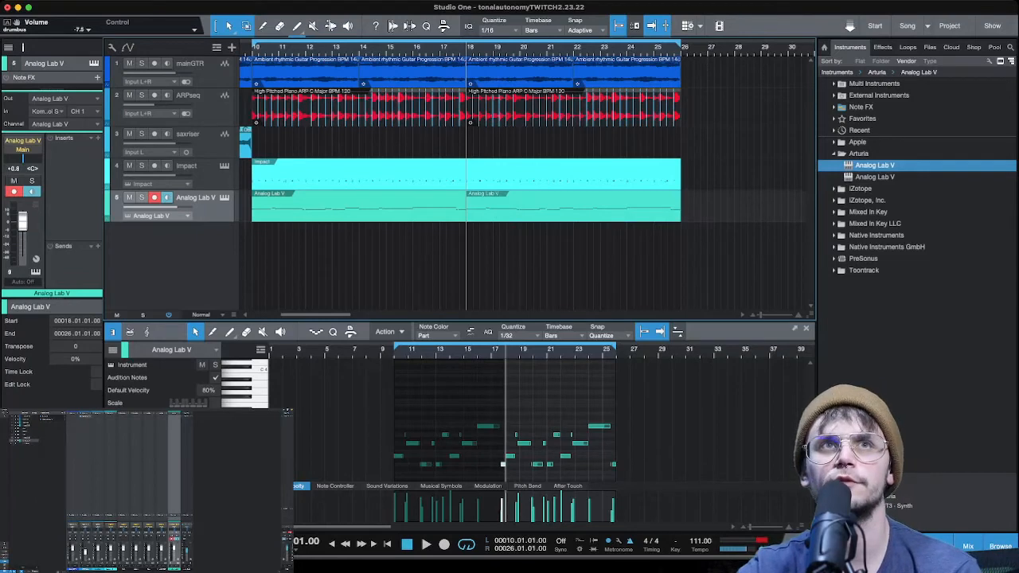
{"action": "key", "text": "space"}
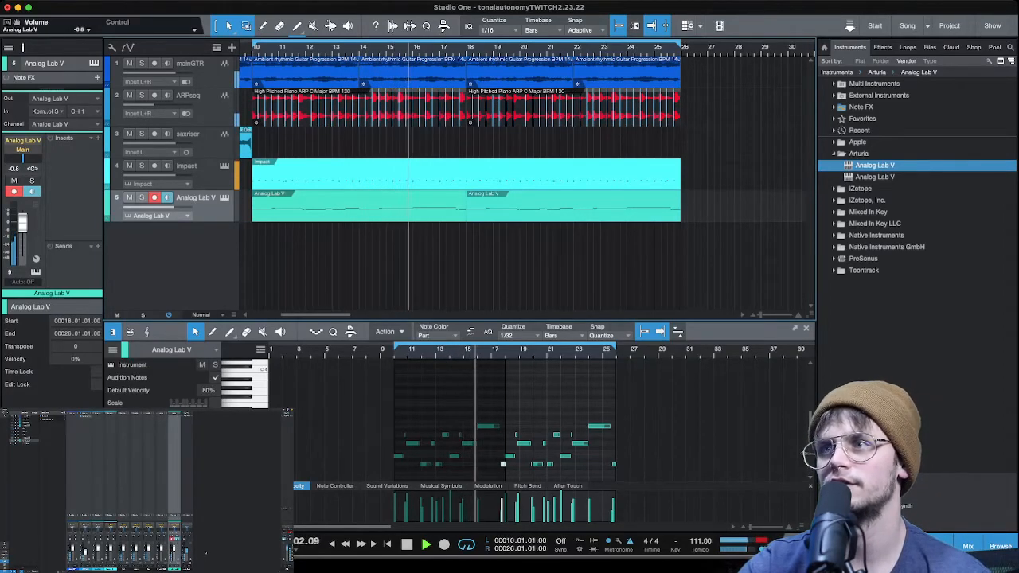
{"action": "key", "text": "space"}
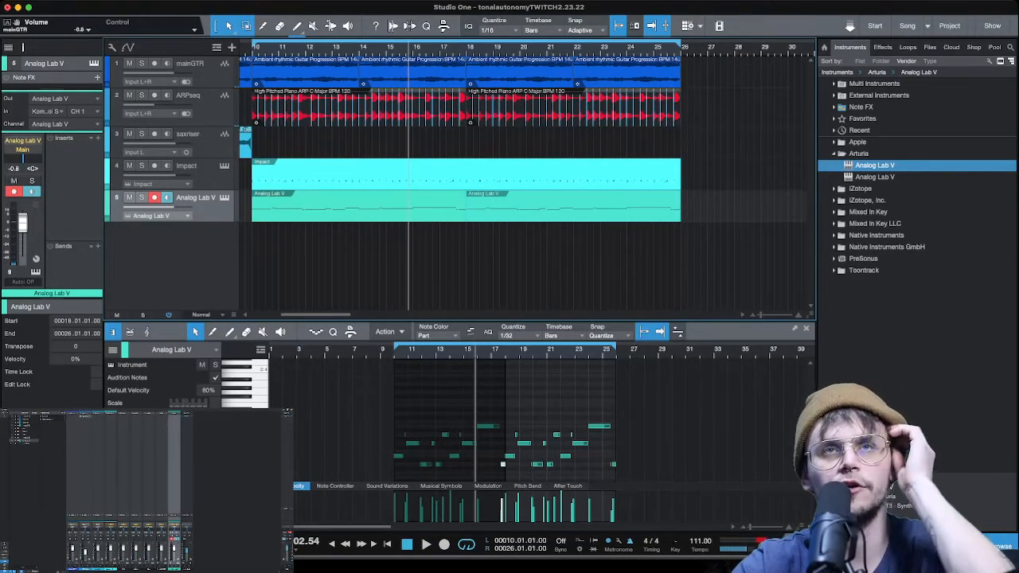
- Rename the disarmed Analog Lab V track as bass and lower its volume to -6.7 dB
{"action": "key", "text": "r"}
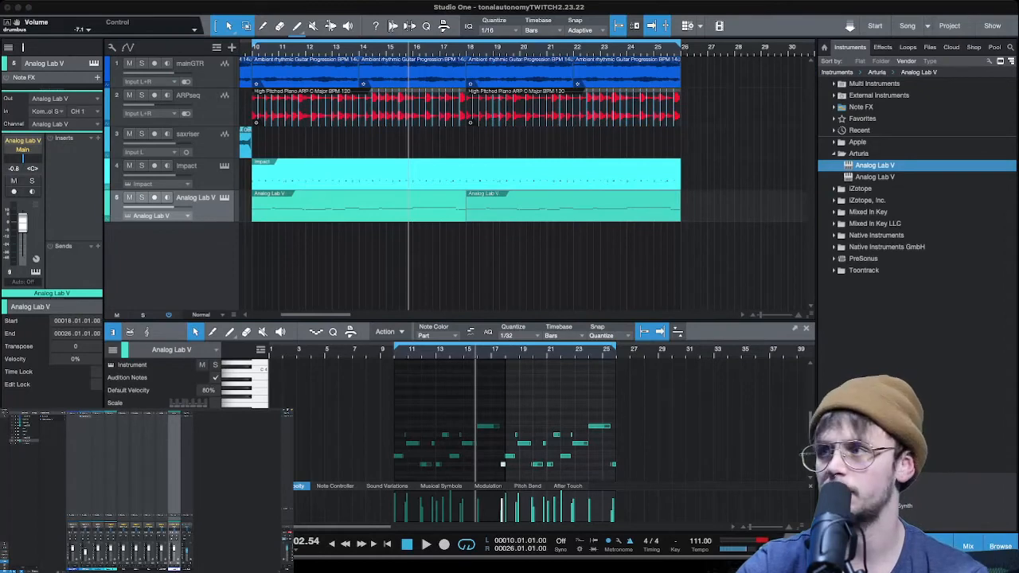
{"action": "left_click", "coordinate": [210, 550]}
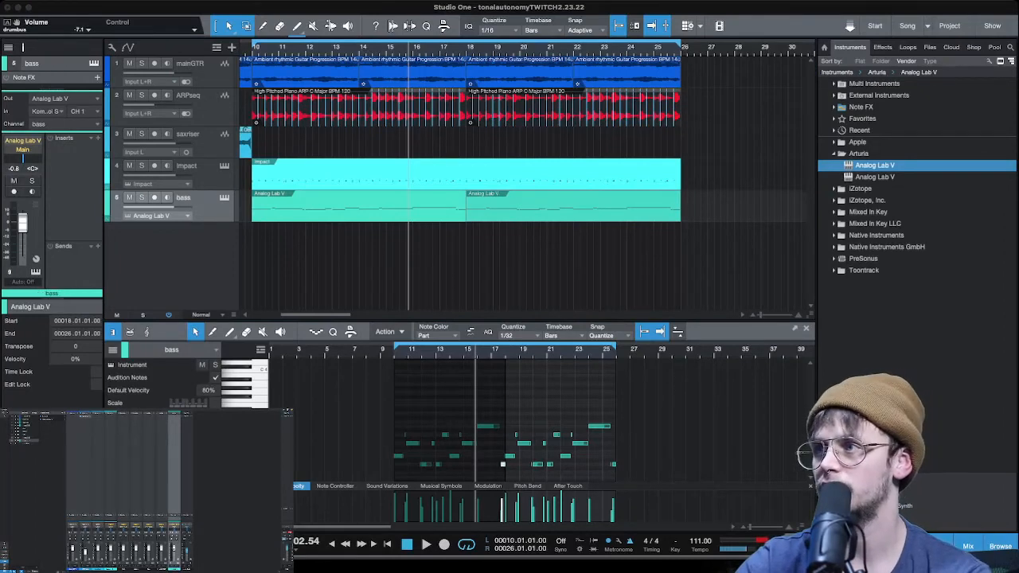
{"action": "left_click_drag", "start_coordinate": [22, 223], "coordinate": [22, 229]}
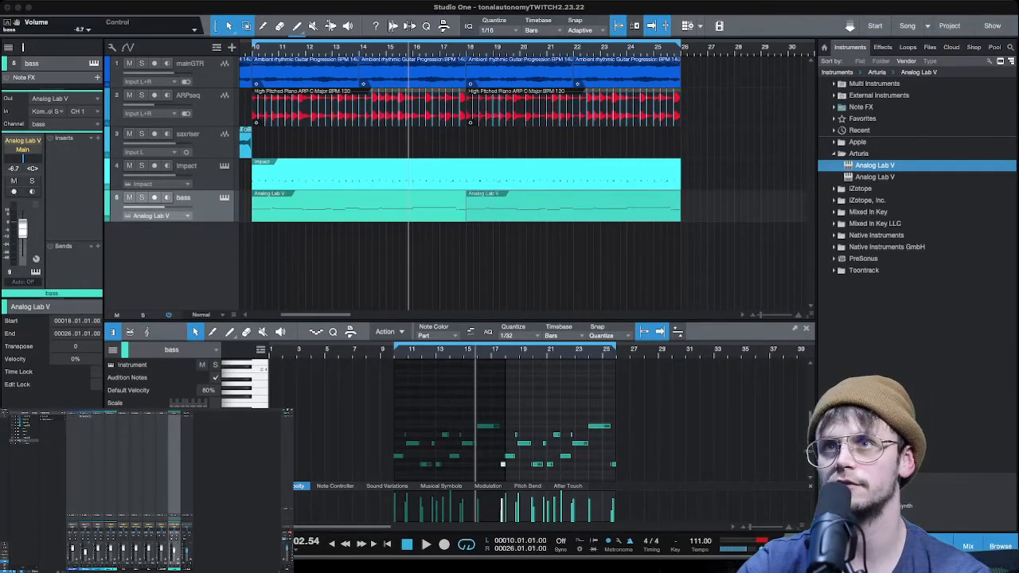
- Insert FabFilter Pro-Q 3 on the bass channel and play the song to examine the bass spectrum
{"action": "left_click", "coordinate": [834, 153]}
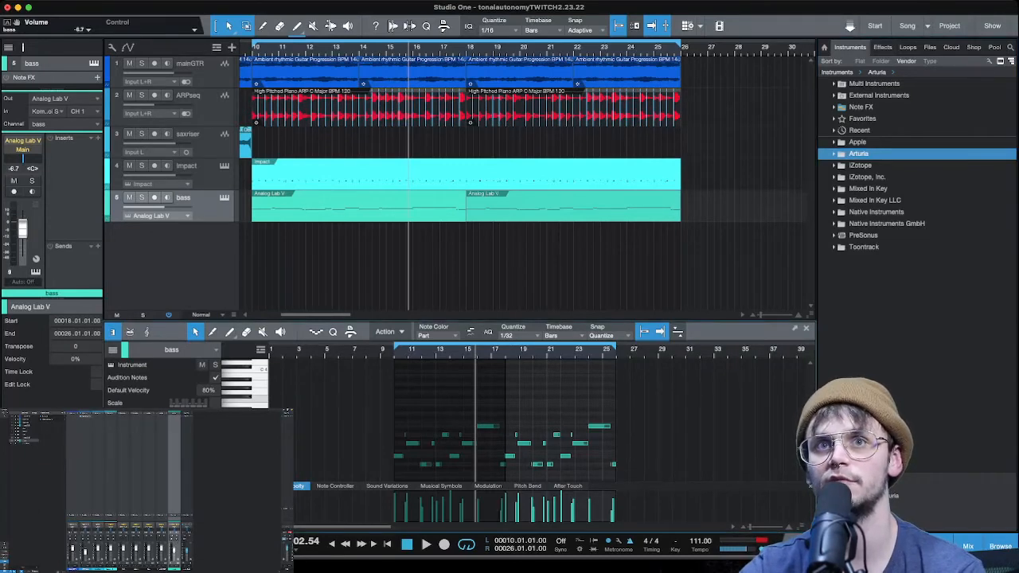
{"action": "left_click", "coordinate": [882, 48]}
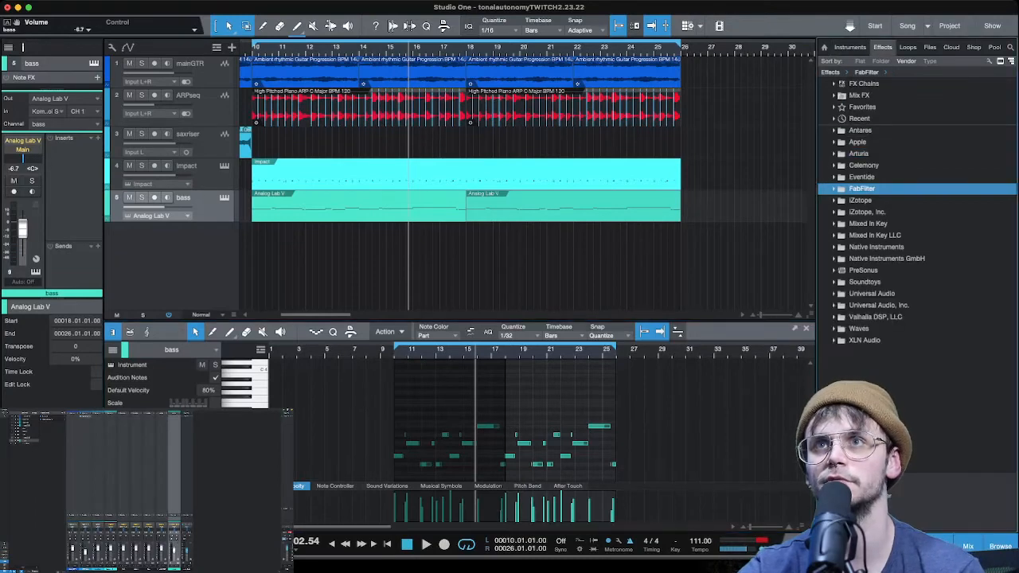
{"action": "left_click", "coordinate": [835, 189]}
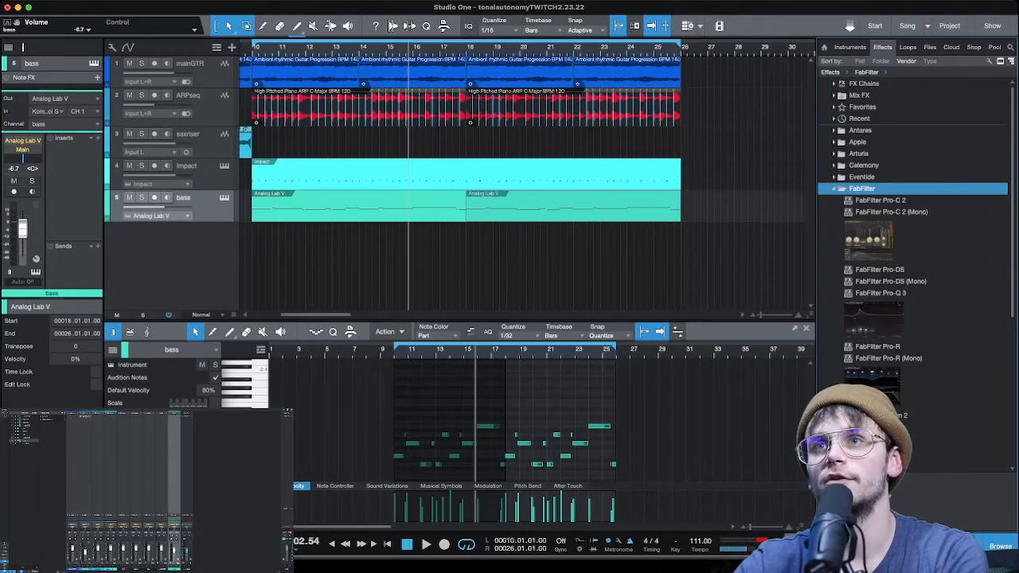
{"action": "left_click_drag", "start_coordinate": [879, 293], "coordinate": [170, 437]}
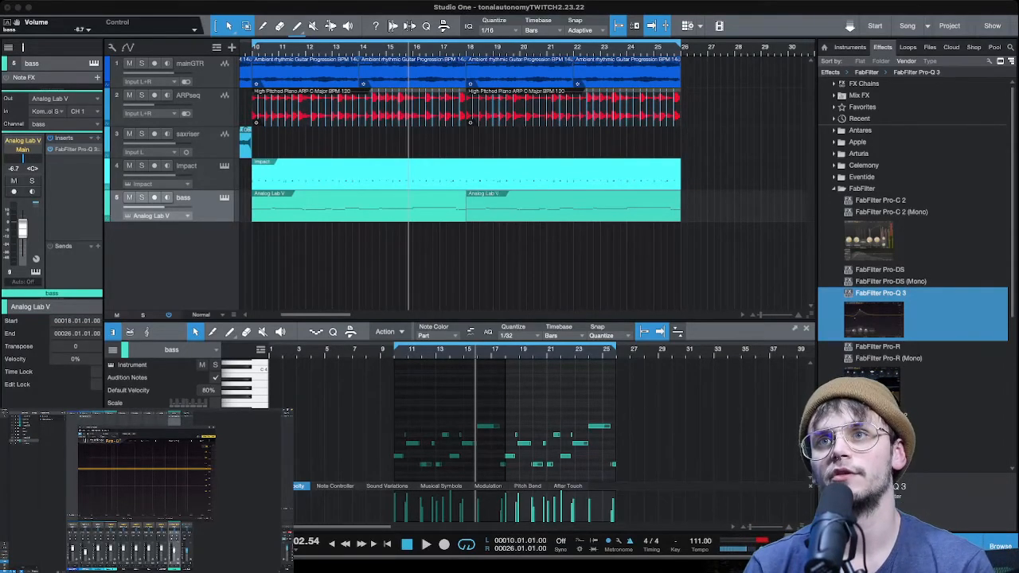
{"action": "key", "text": "comma"}
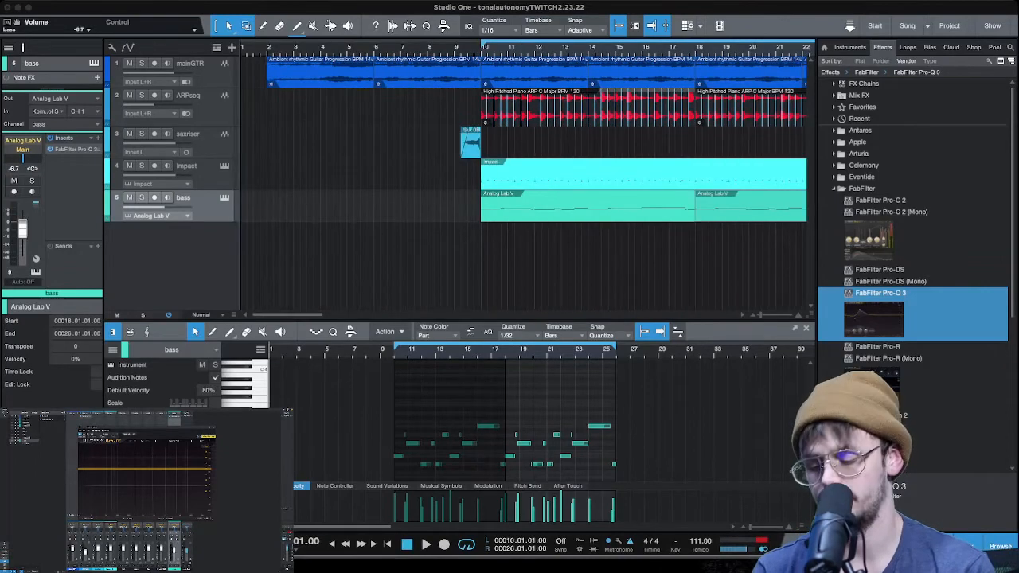
{"action": "key", "text": "space"}
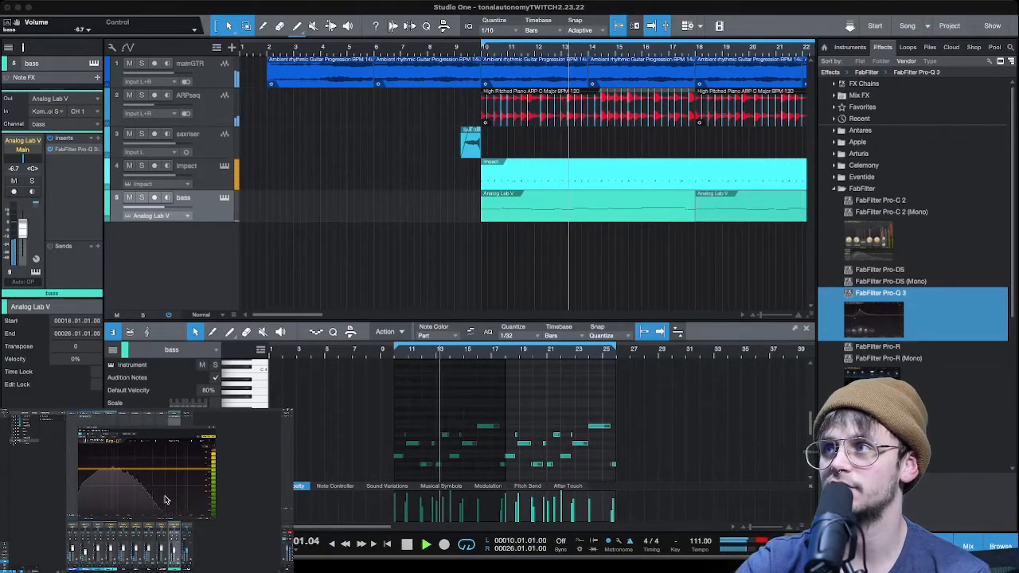
{"action": "key", "text": "space"}
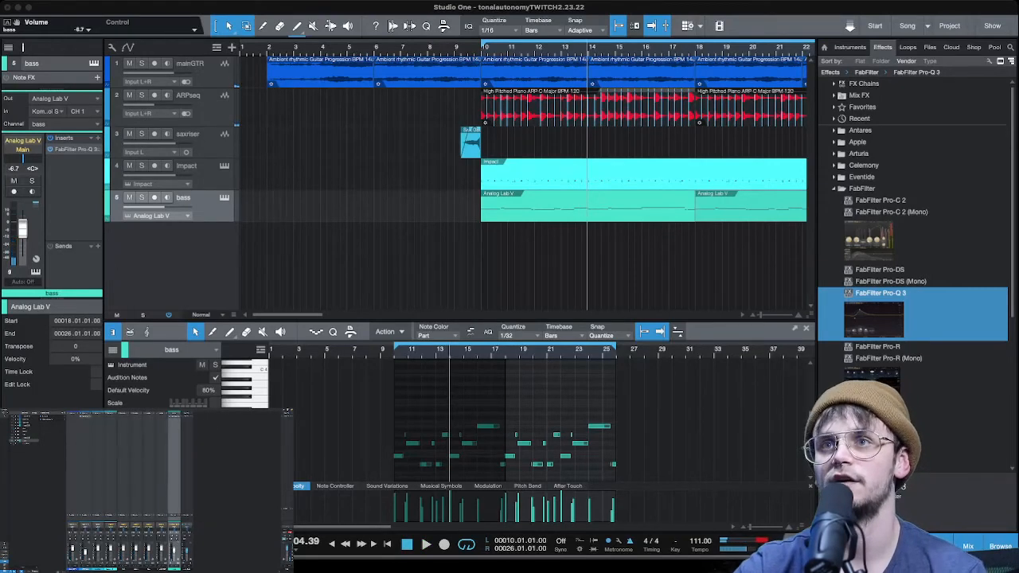
- Insert FabFilter Saturn 2 on the bass channel and remove Pro-Q 3 from its inserts
{"action": "left_click_drag", "start_coordinate": [879, 422], "coordinate": [173, 436]}
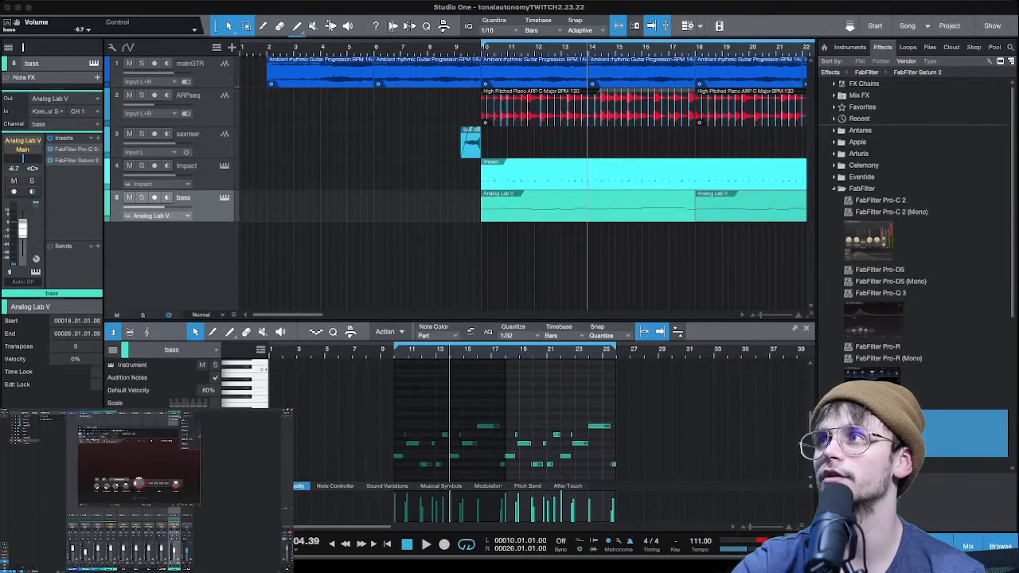
{"action": "left_click", "coordinate": [186, 447]}
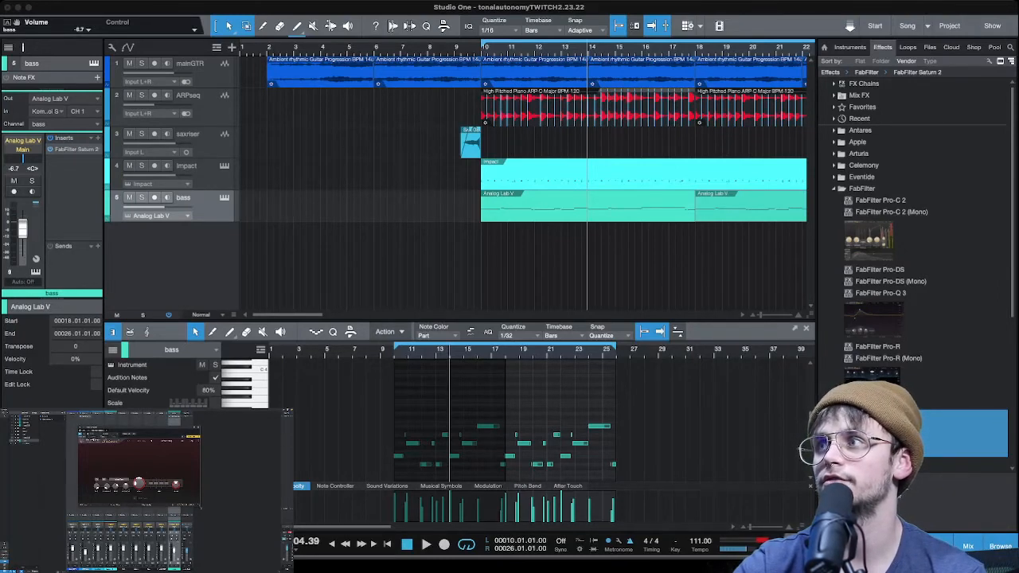
{"action": "scroll", "coordinate": [916, 263], "scroll_direction": "down", "scroll_amount": 6}
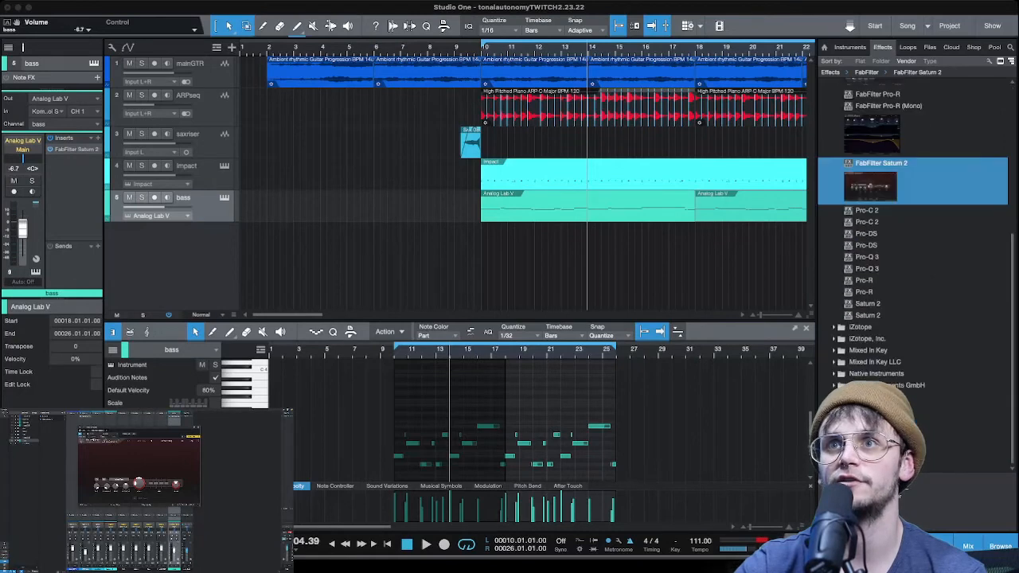
{"action": "scroll", "coordinate": [916, 263], "scroll_direction": "up", "scroll_amount": 6}
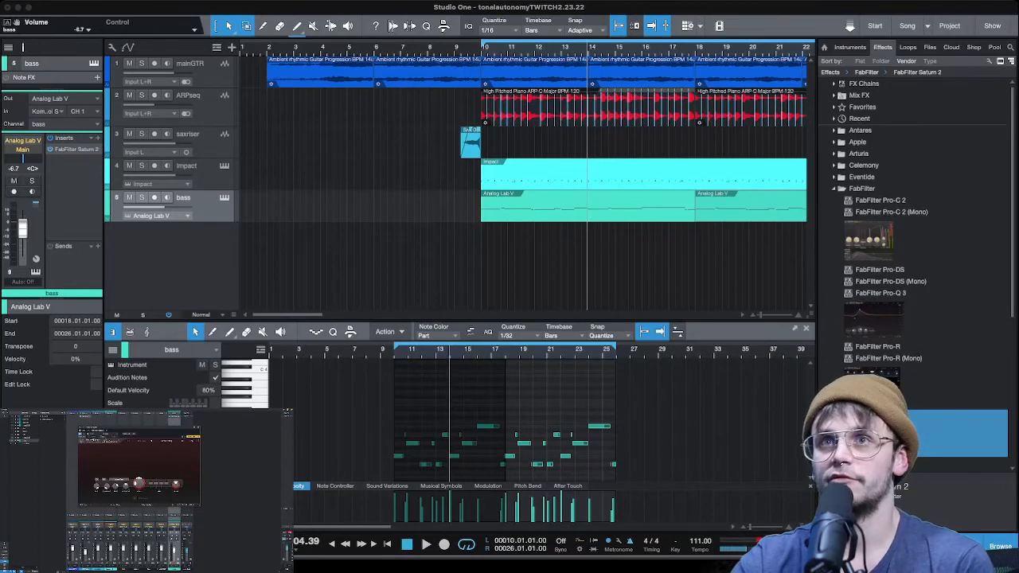
- Load a factory preset in Saturn 2 on the bass channel and play the arrangement with it
{"action": "left_click", "coordinate": [166, 442]}
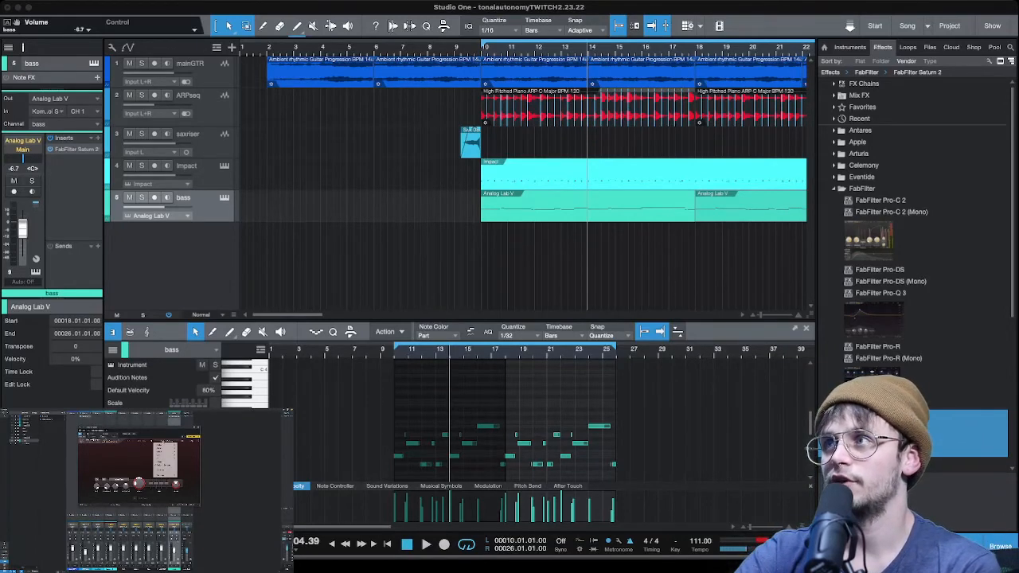
{"action": "mouse_move", "coordinate": [165, 445]}
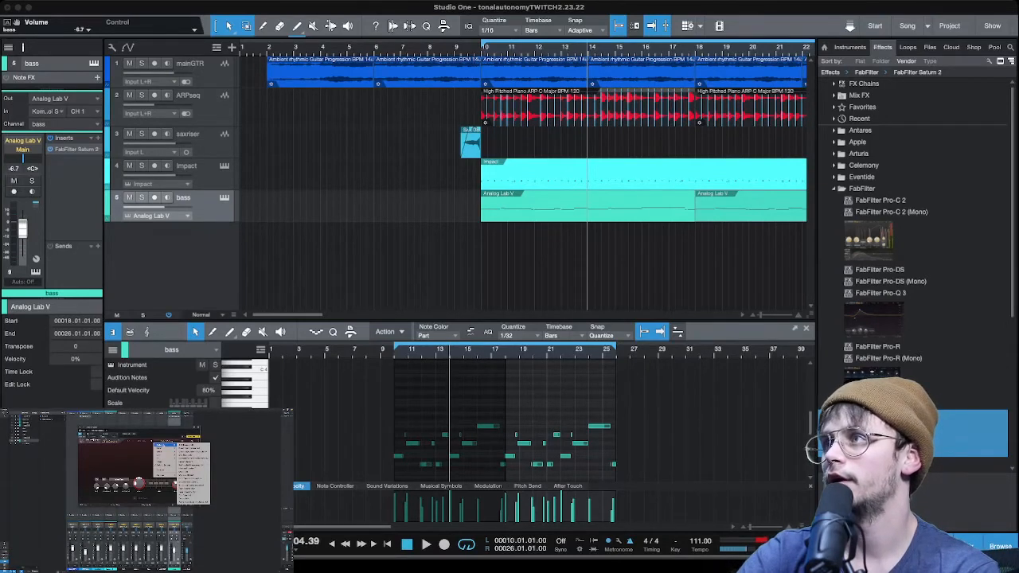
{"action": "left_click", "coordinate": [188, 453]}
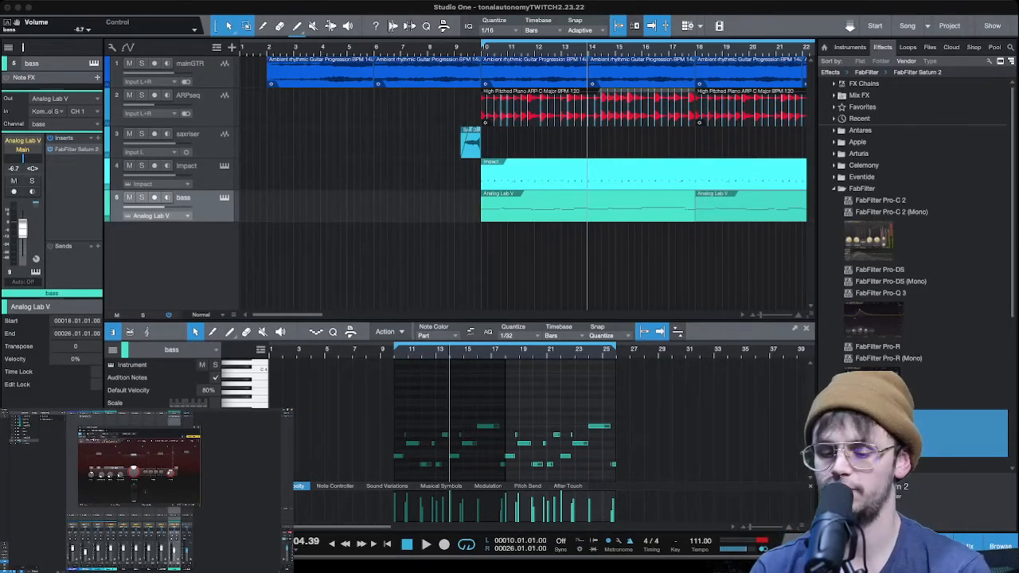
{"action": "key", "text": "space"}
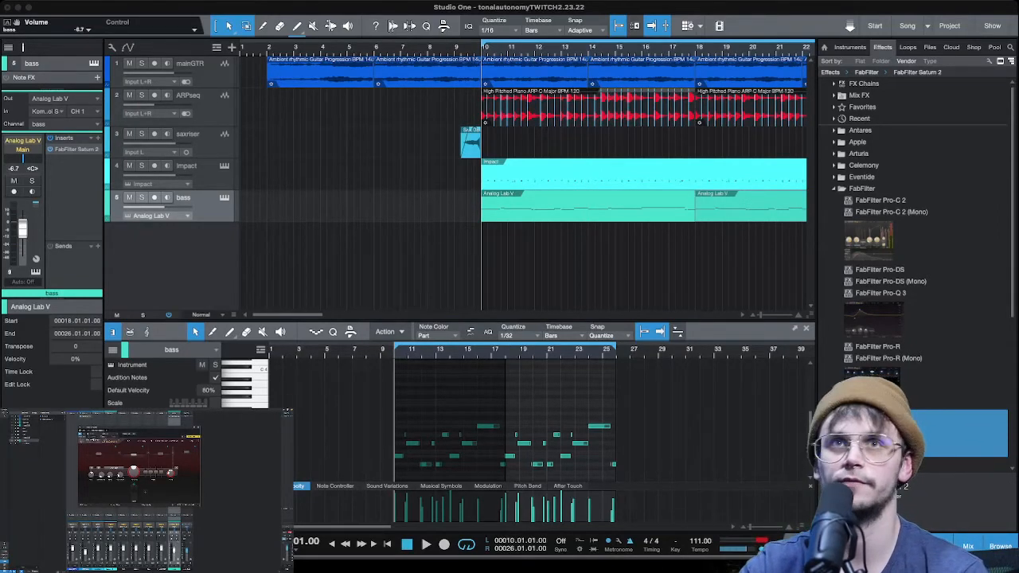
- During playback, raise the bass volume to -1.3 dB and set Saturn 2's Band 1 level to -2.40 dB and Band 3 level to +2.19 dB
{"action": "key", "text": "space"}
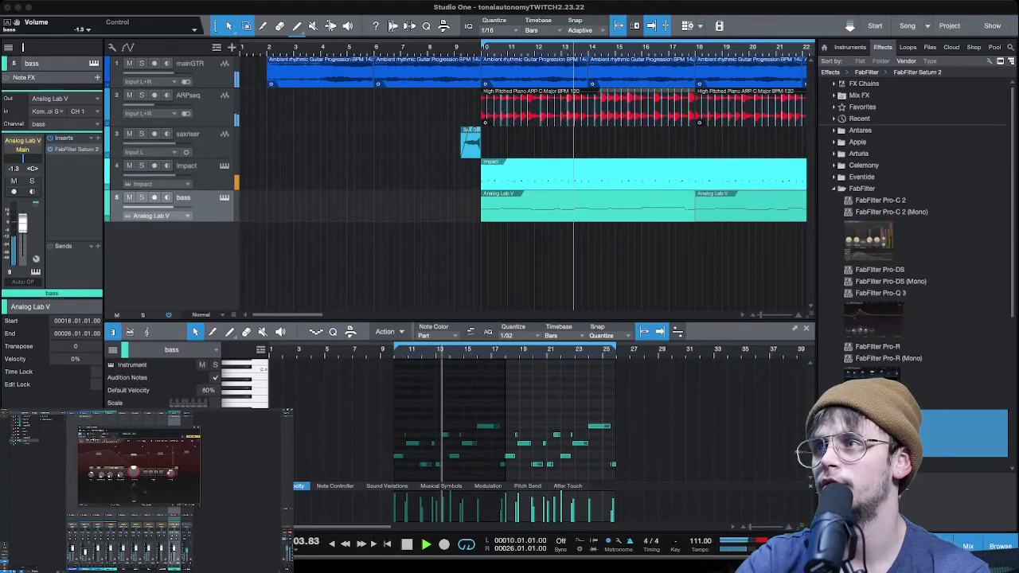
{"action": "left_click_drag", "start_coordinate": [99, 453], "coordinate": [99, 460]}
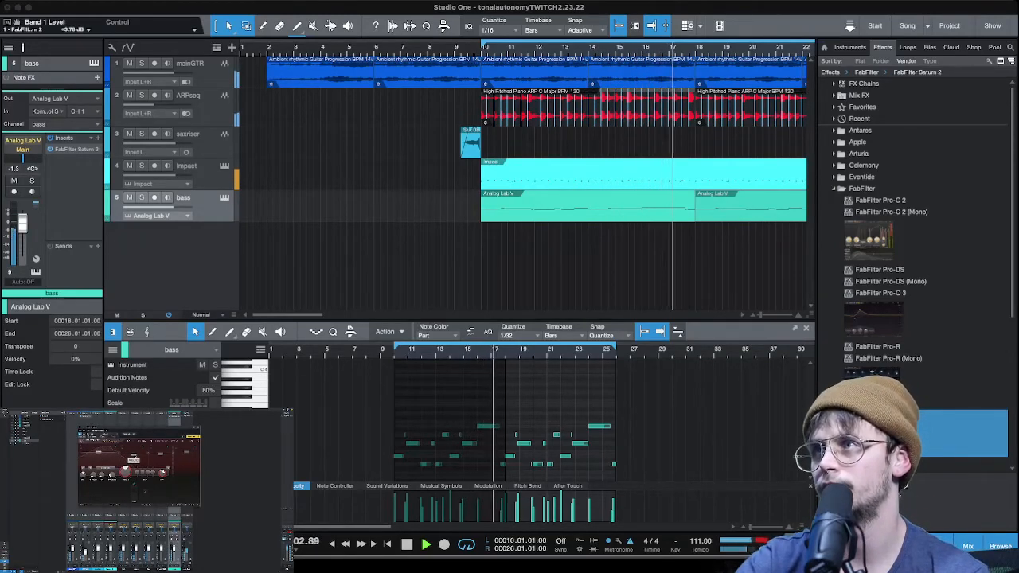
{"action": "left_click", "coordinate": [158, 461]}
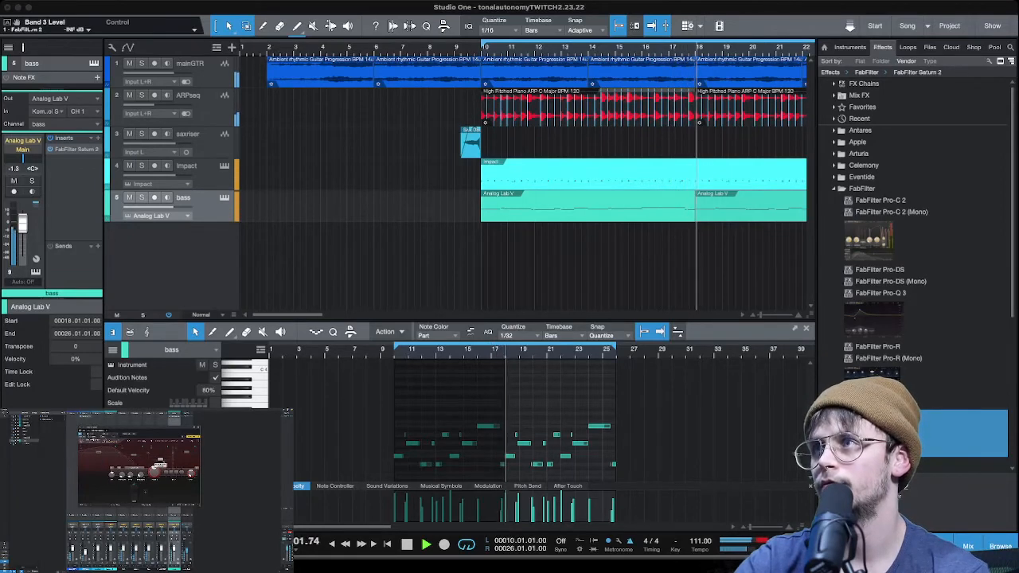
{"action": "left_click_drag", "start_coordinate": [158, 464], "coordinate": [160, 455]}
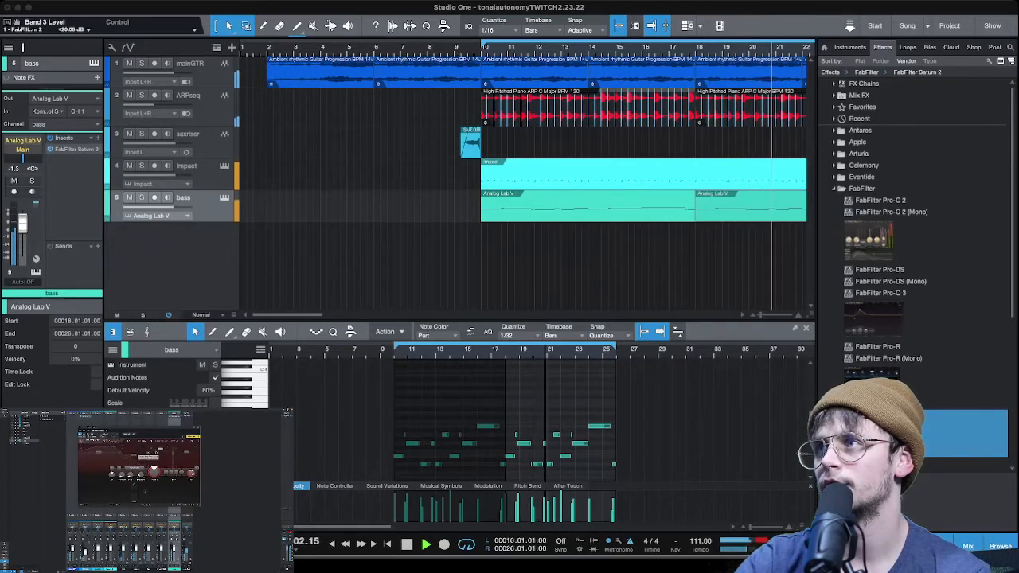
{"action": "left_click_drag", "start_coordinate": [160, 456], "coordinate": [160, 460]}
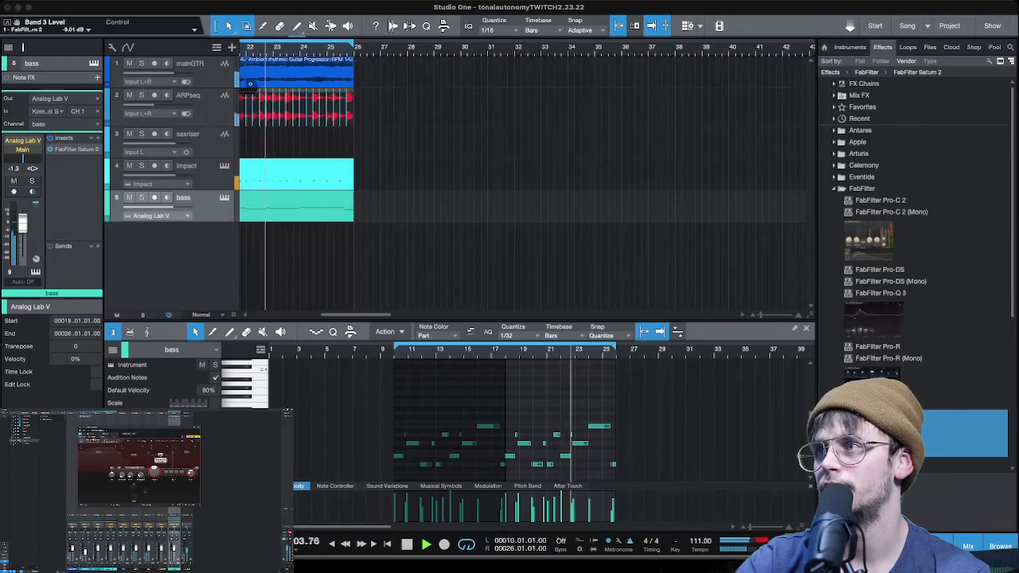
{"action": "left_click_drag", "start_coordinate": [98, 452], "coordinate": [98, 456]}
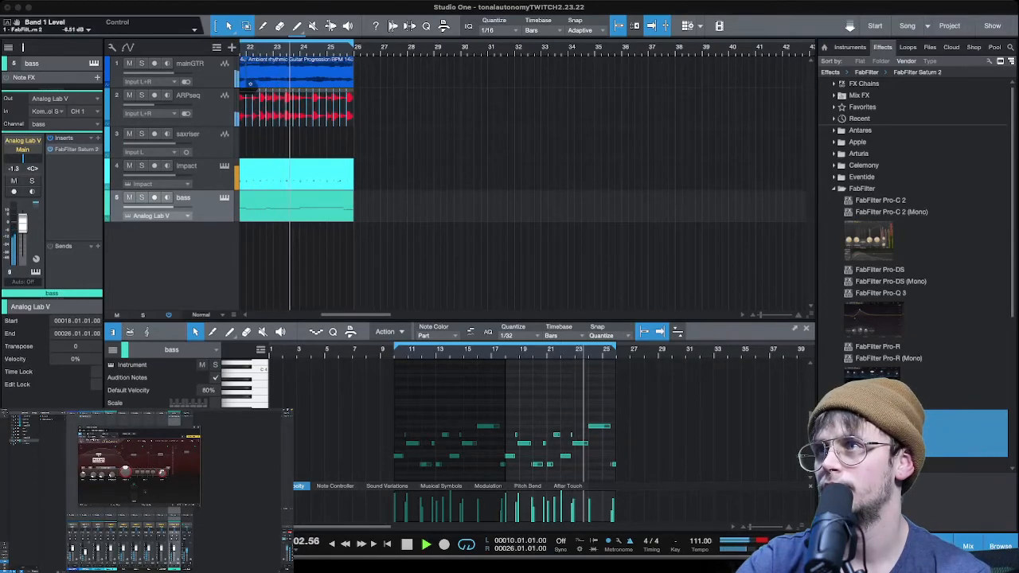
{"action": "left_click", "coordinate": [160, 457]}
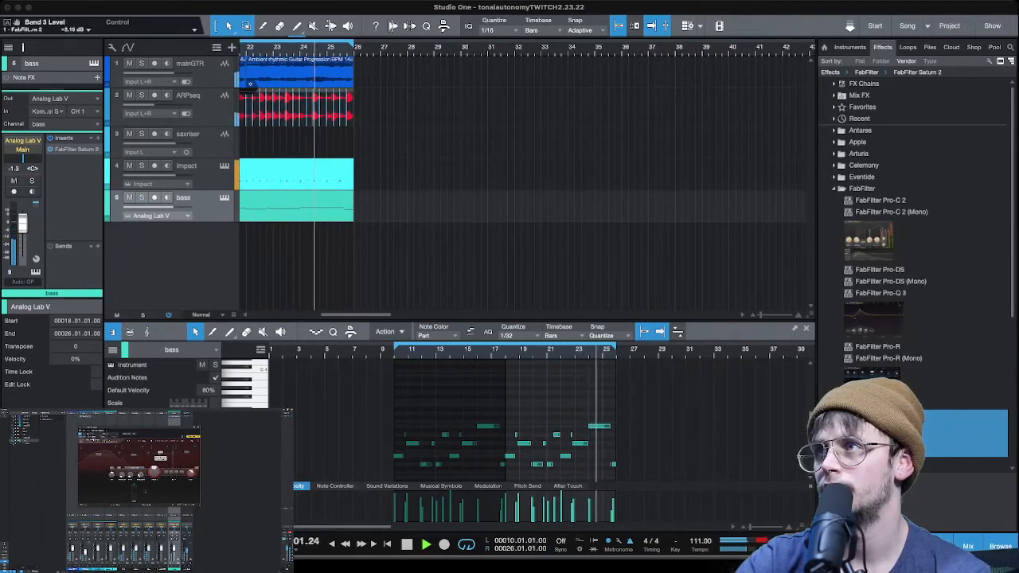
{"action": "left_click", "coordinate": [98, 458]}
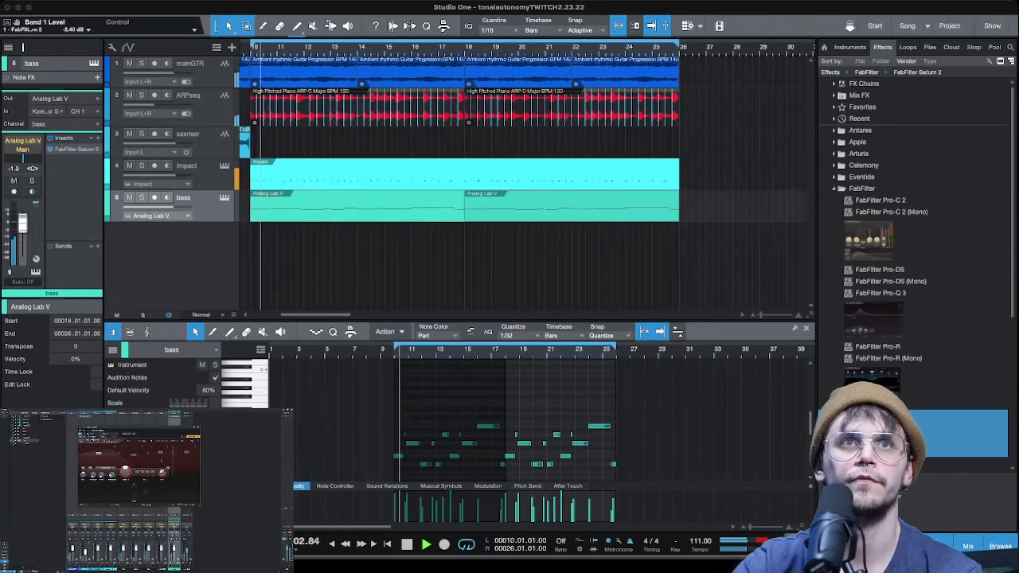
- Align the start of the first bass note with the clip's beginning at bar 10 and close the Saturn 2 window
{"action": "key", "text": "e"}
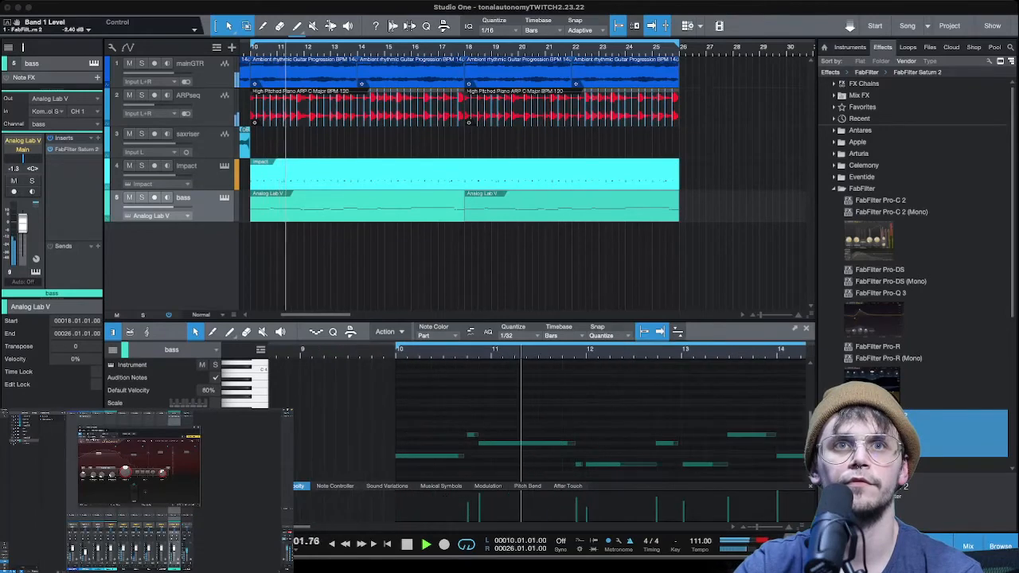
{"action": "key", "text": "e"}
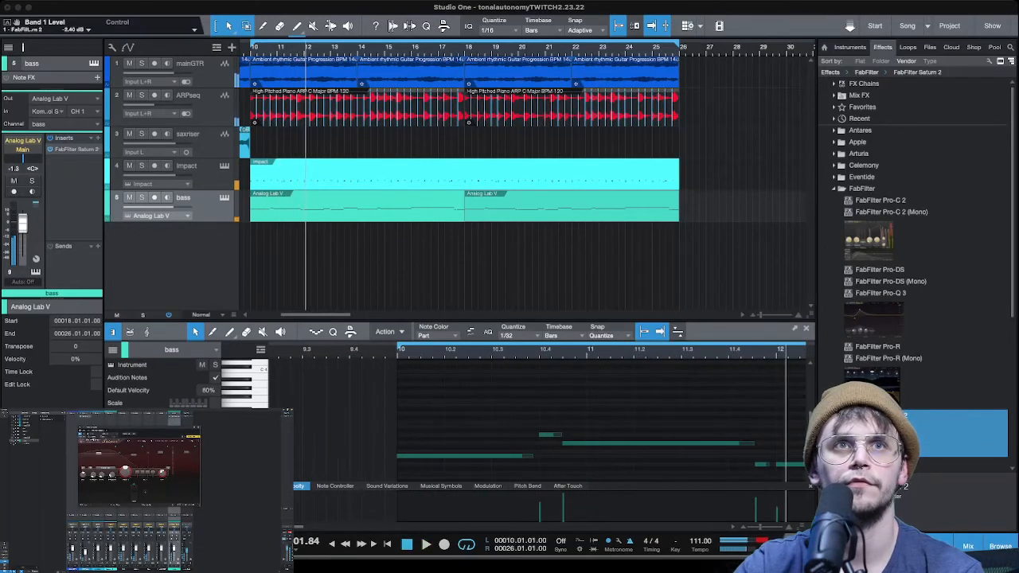
{"action": "left_click", "coordinate": [357, 206]}
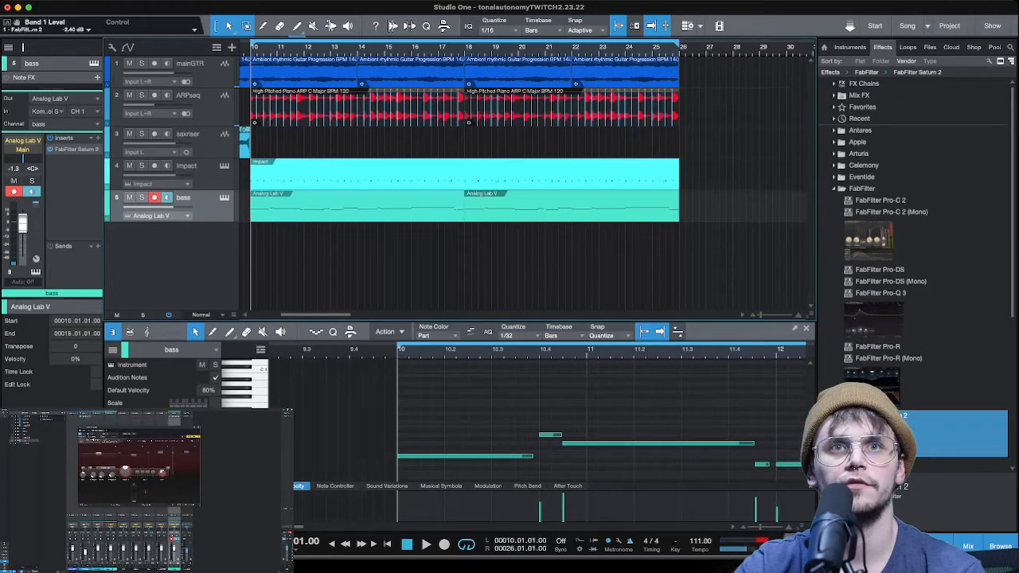
{"action": "mouse_move", "coordinate": [399, 457]}
{"action": "left_mouse_down"}
{"action": "mouse_move", "coordinate": [410, 456]}
{"action": "mouse_move", "coordinate": [399, 456]}
{"action": "left_mouse_up"}
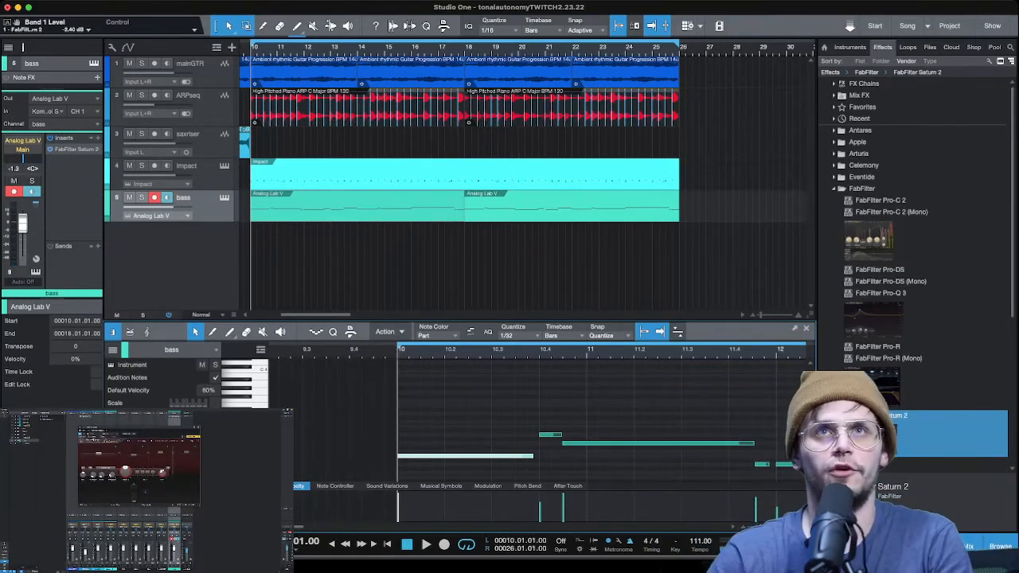
{"action": "scroll", "coordinate": [271, 48], "scroll_direction": "down", "scroll_amount": 5}
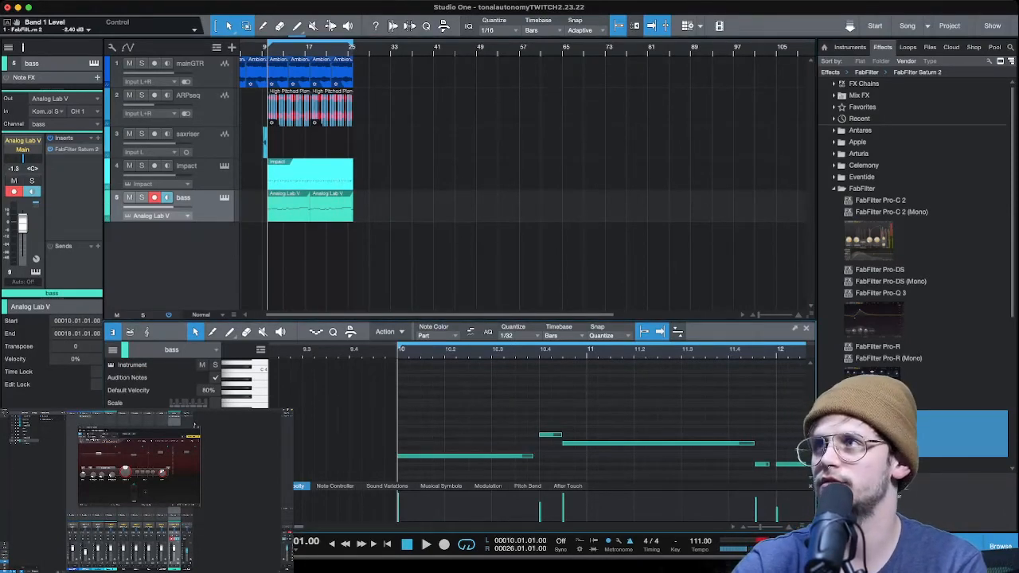
{"action": "left_click", "coordinate": [199, 429]}
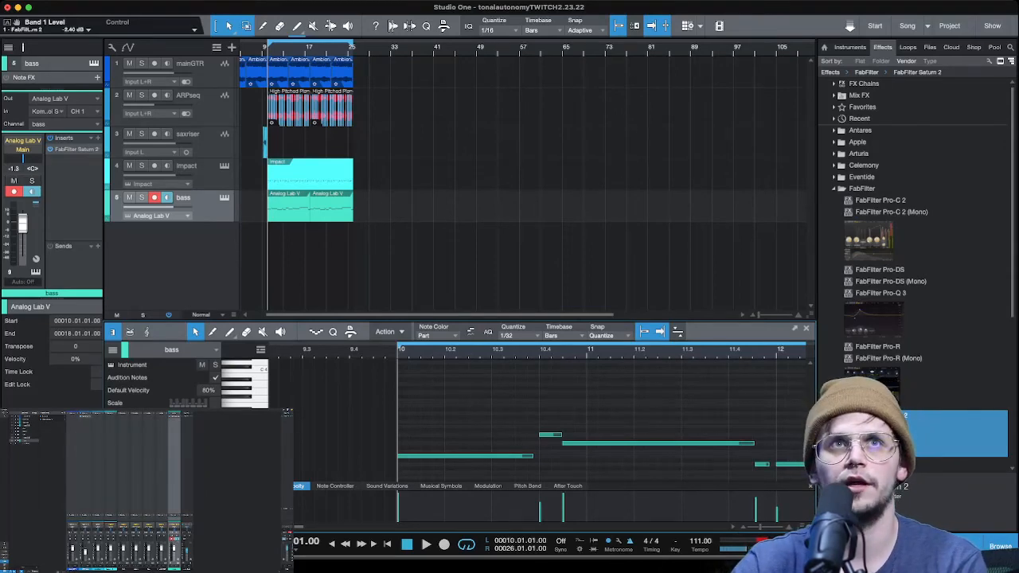
- Play the arrangement from the start of the song through to bar 17 to review the bass entry and overall structure
{"action": "key", "text": "e"}
{"action": "key", "text": "e"}
{"action": "key", "text": "e"}
{"action": "key", "text": "e"}
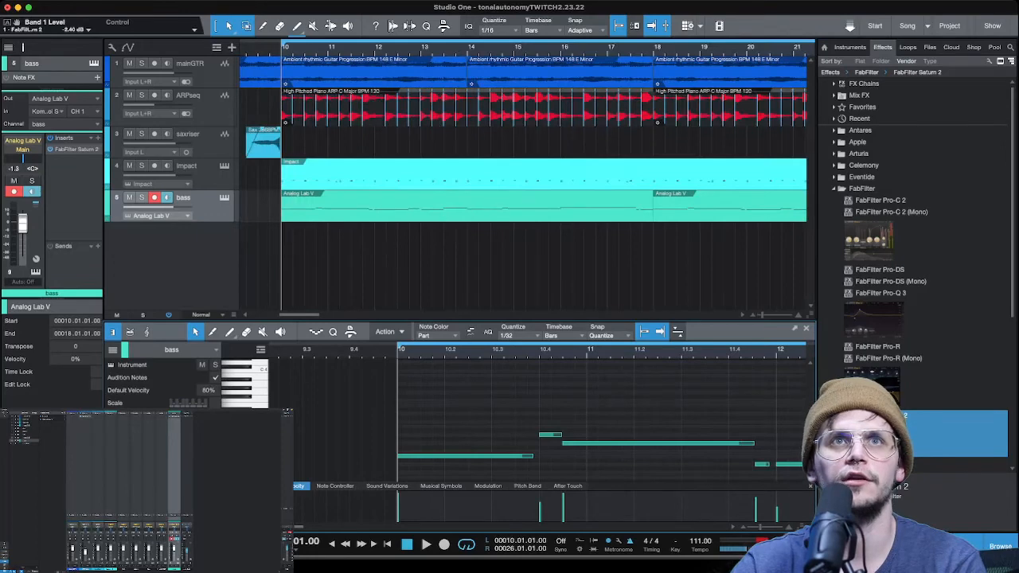
{"action": "key", "text": "w"}
{"action": "key", "text": "w"}
{"action": "key", "text": "w"}
{"action": "key", "text": "w"}
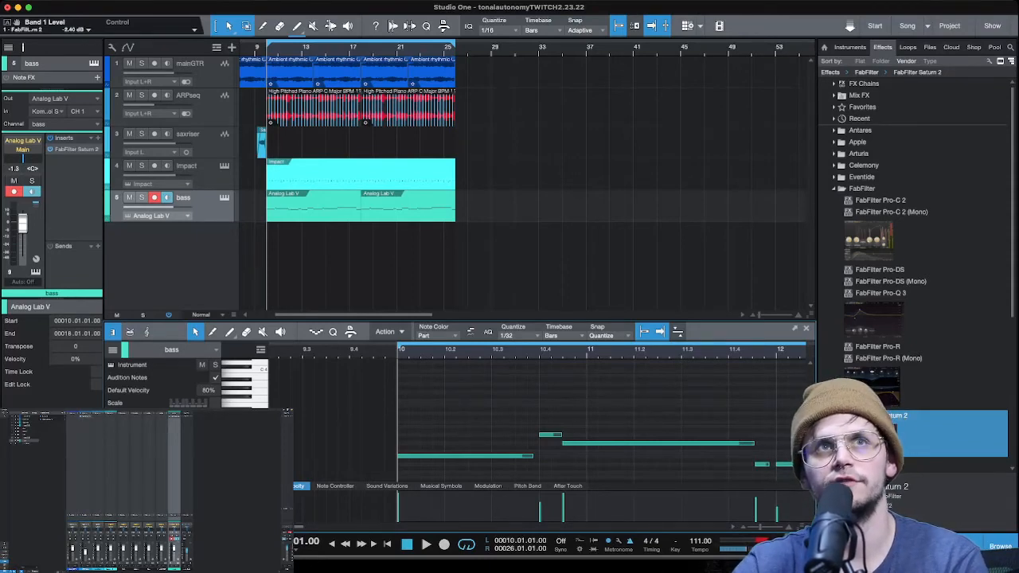
{"action": "left_click", "coordinate": [243, 50]}
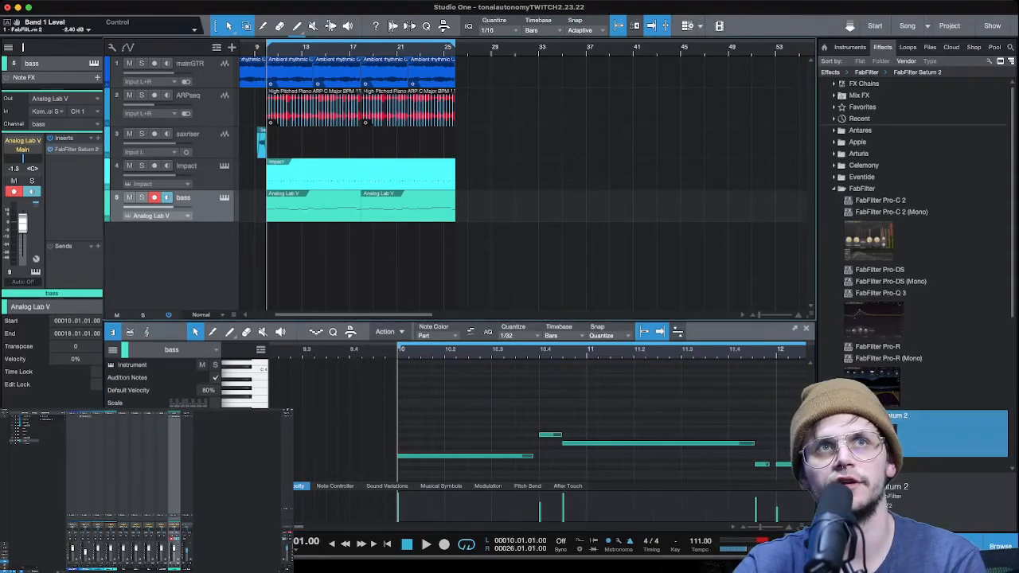
{"action": "key", "text": "space"}
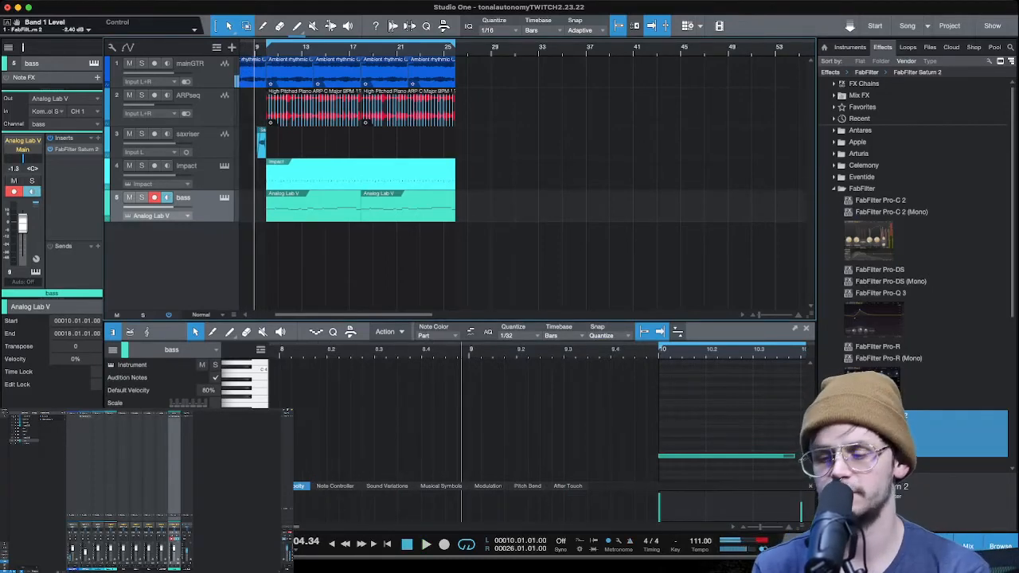
{"action": "key", "text": "comma"}
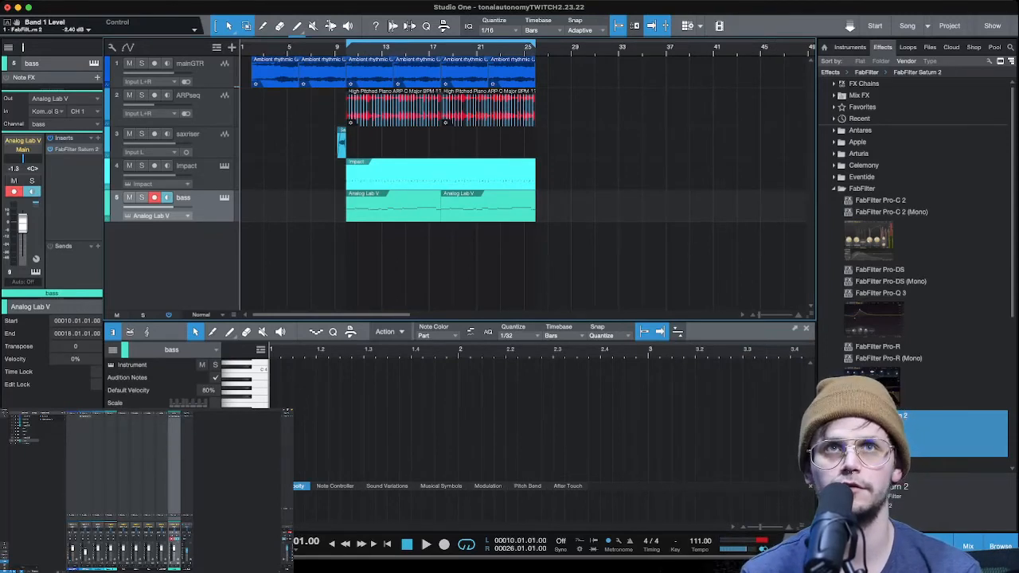
{"action": "key", "text": "space"}
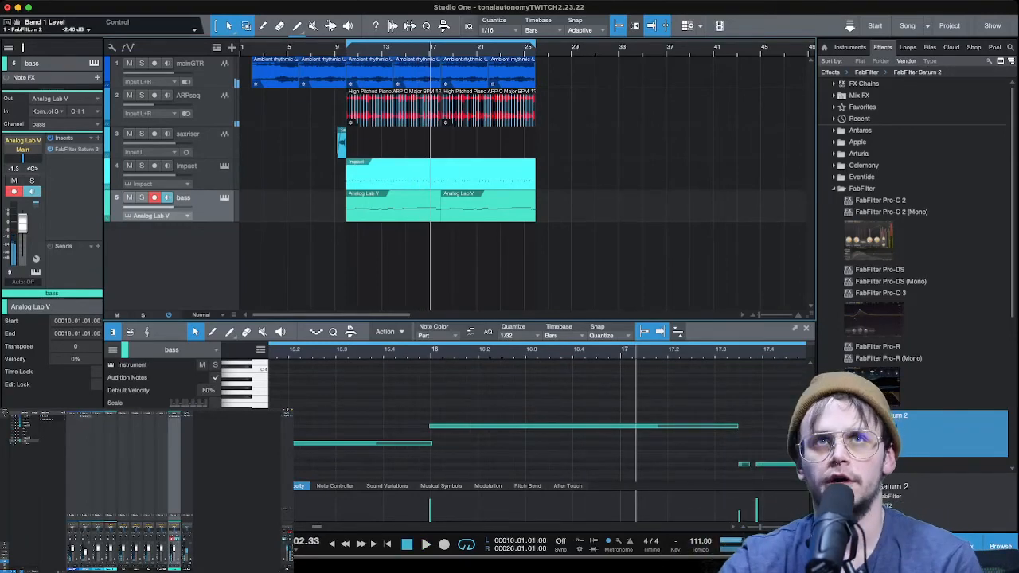
- Open a one-bar gap at bar 17 by shortening the mainGTR clip and cutting out the Impact section between bars 17 and 18
{"action": "scroll", "coordinate": [423, 49], "scroll_direction": "up", "scroll_amount": 8}
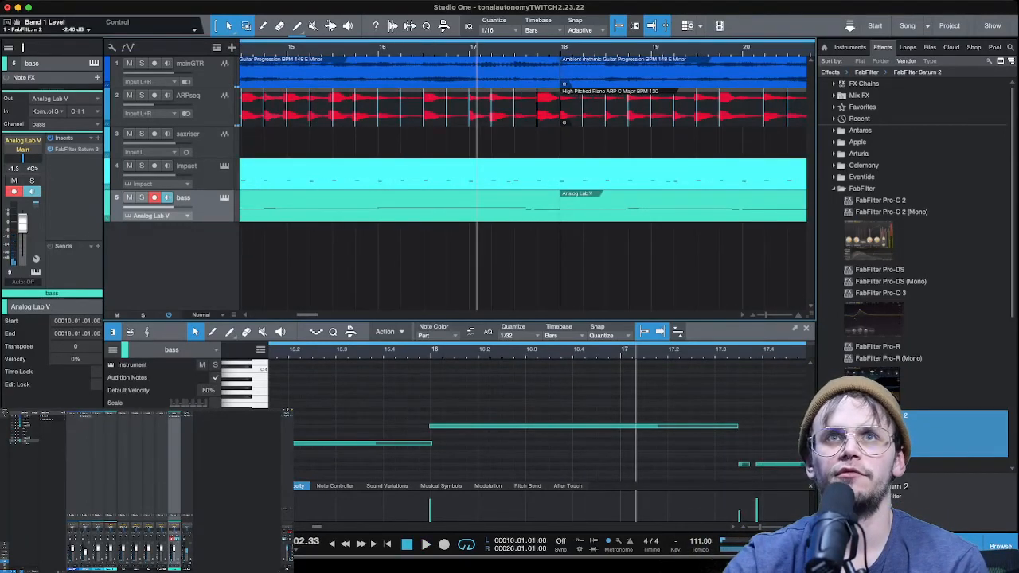
{"action": "left_click_drag", "start_coordinate": [559, 73], "coordinate": [469, 72]}
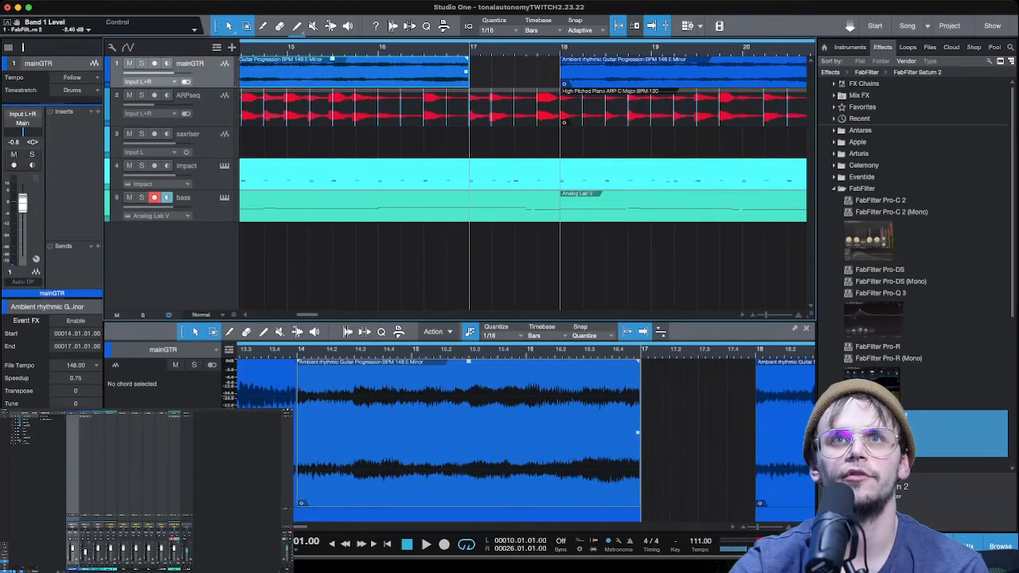
{"action": "left_click", "coordinate": [469, 175], "text": "alt"}
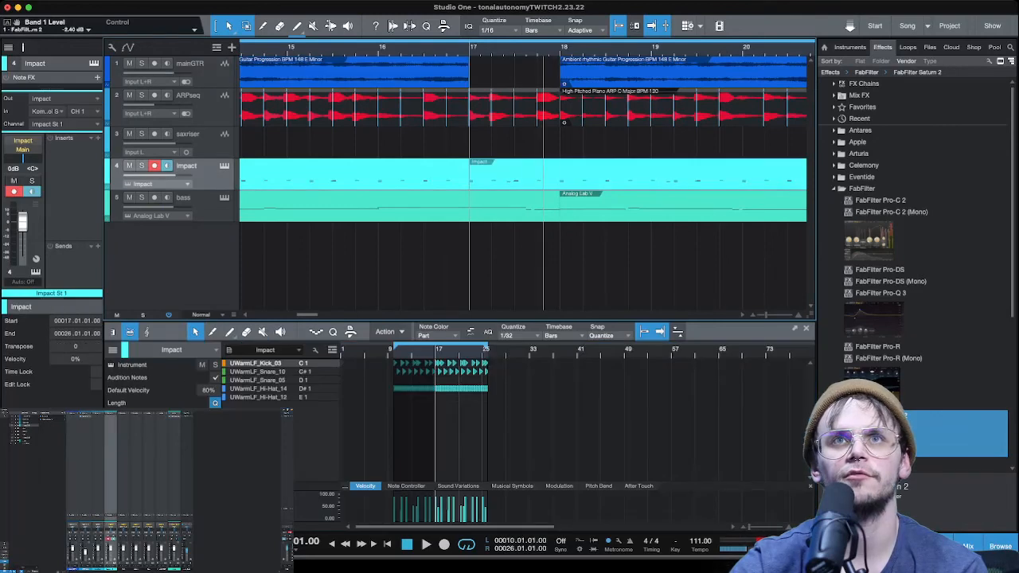
{"action": "left_click", "coordinate": [514, 174]}
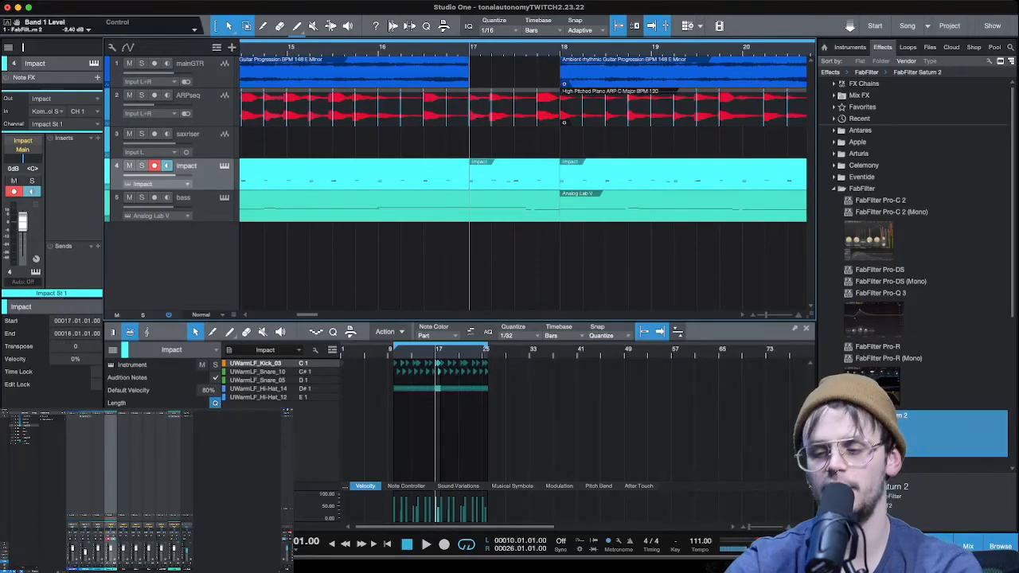
{"action": "key", "text": "Delete"}
- Add a short fade-out to the mainGTR clip ending at bar 17 and play through the gap
{"action": "key", "text": "w"}
{"action": "key", "text": "w"}
{"action": "key", "text": "w"}
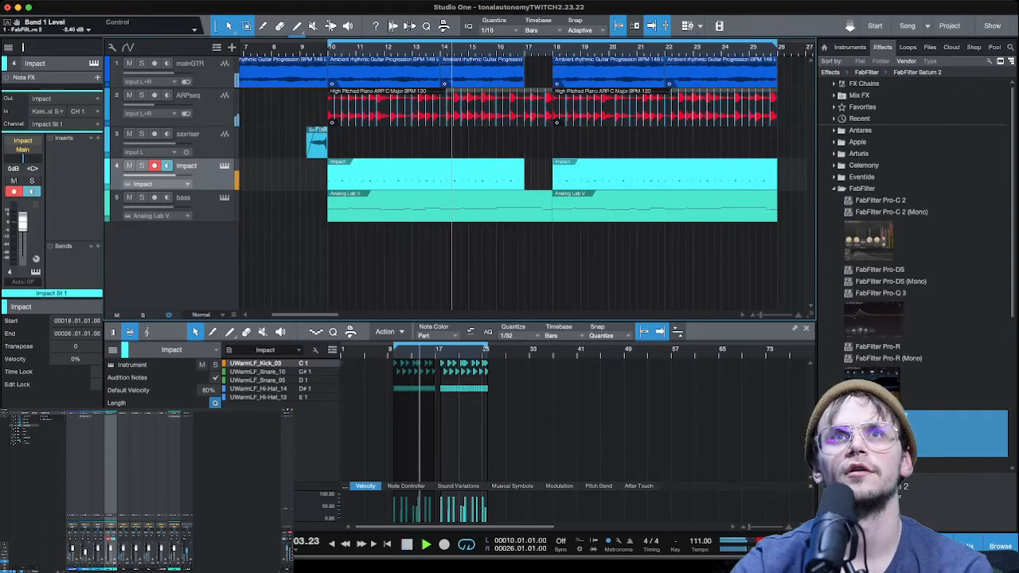
{"action": "key", "text": "e"}
{"action": "key", "text": "e"}
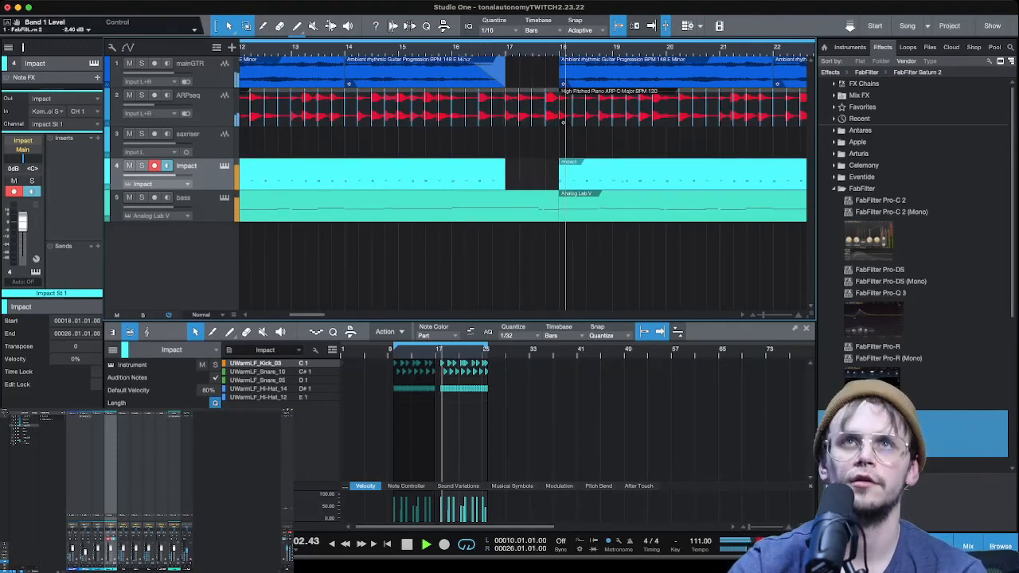
{"action": "scroll", "coordinate": [465, 56], "scroll_direction": "down", "scroll_amount": 5}
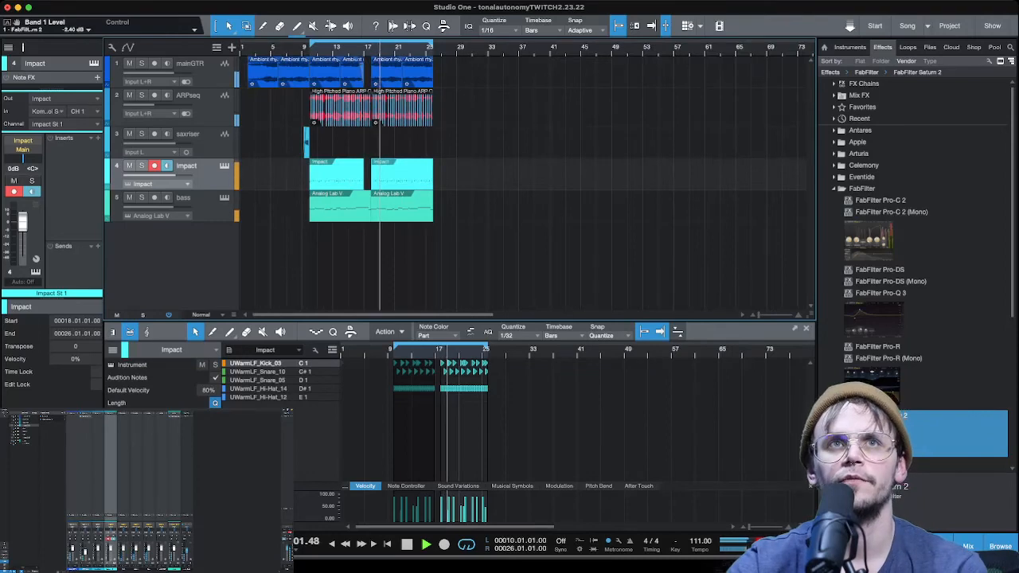
- Duplicate the sax riser, place the copy in the gap from 17.02 to bar 18, and play the transition
{"action": "left_click", "coordinate": [306, 143]}
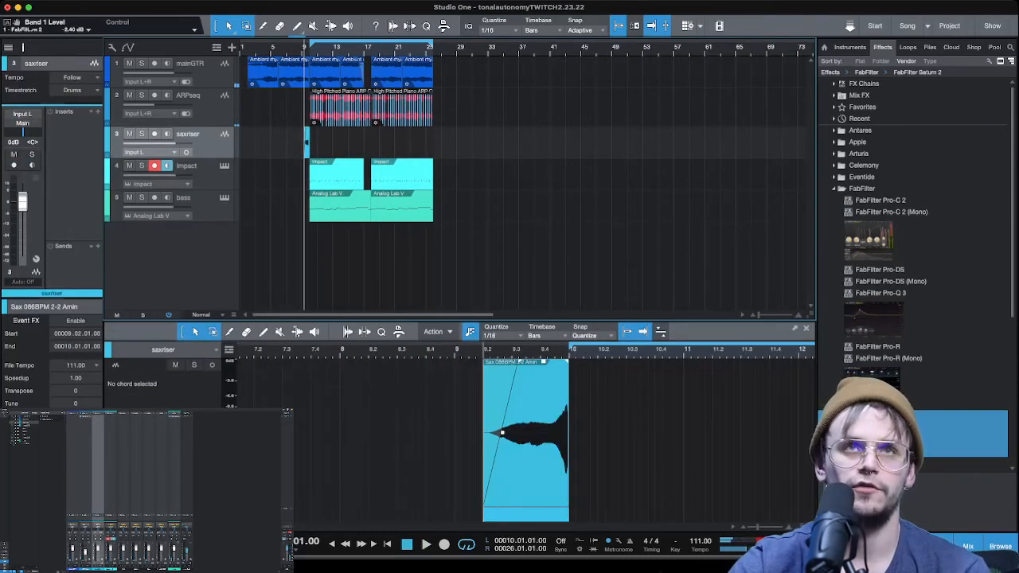
{"action": "key", "text": "d"}
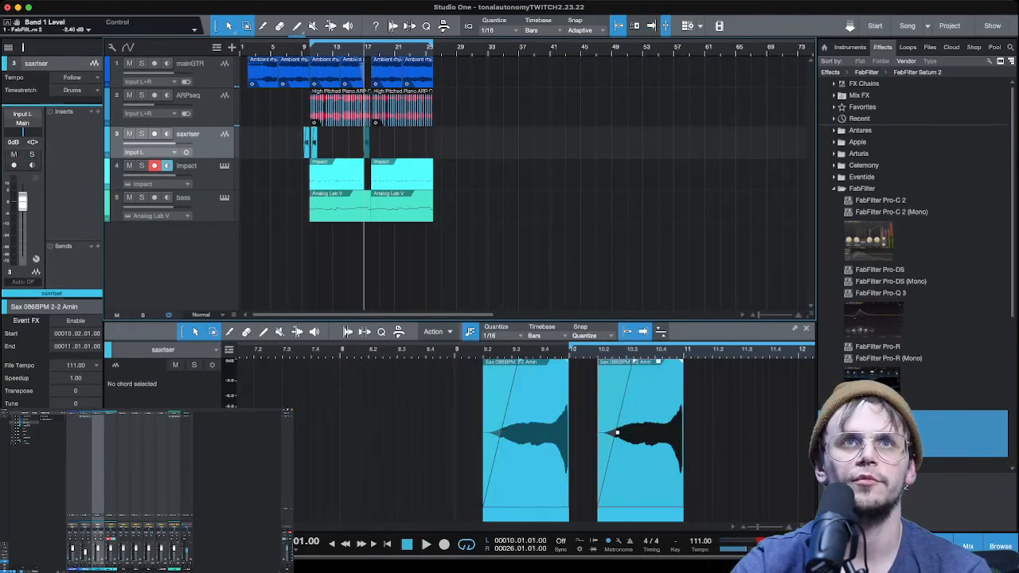
{"action": "left_click_drag", "start_coordinate": [315, 143], "coordinate": [367, 143]}
{"action": "scroll", "coordinate": [372, 143], "scroll_direction": "up", "scroll_amount": 5}
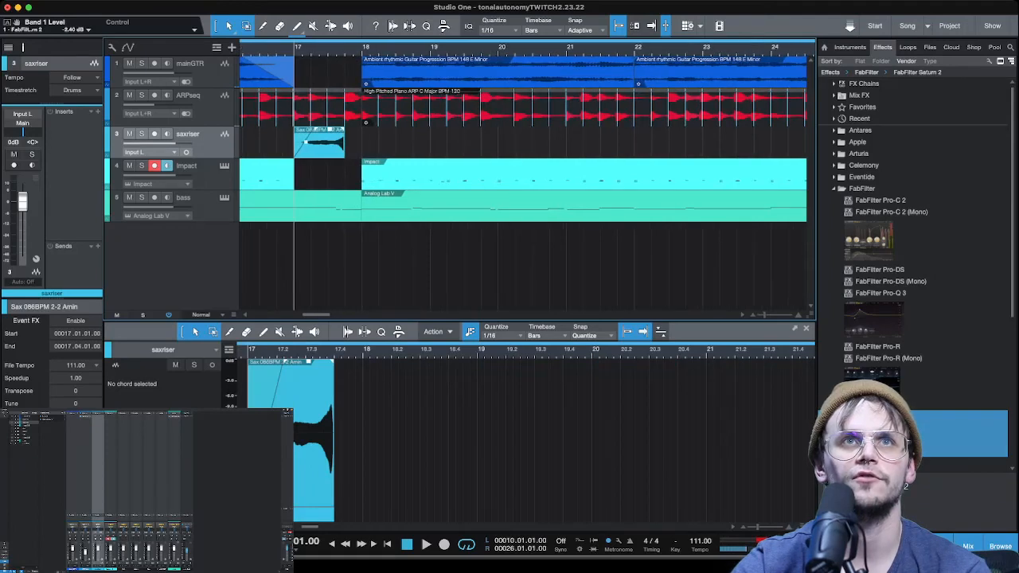
{"action": "key", "text": "alt+Right"}
{"action": "scroll", "coordinate": [385, 143], "scroll_direction": "down", "scroll_amount": 5}
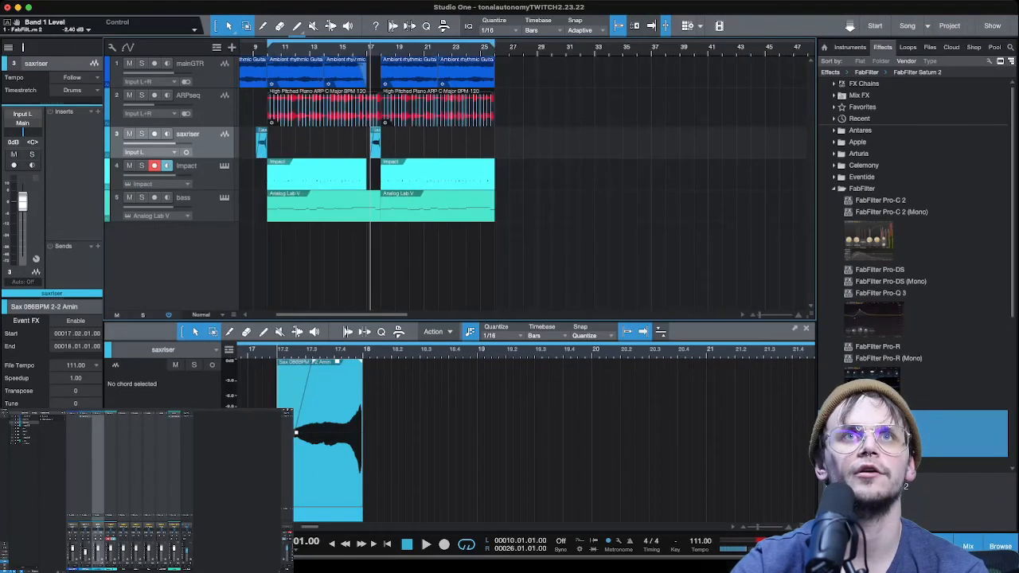
{"action": "left_click", "coordinate": [338, 50]}
{"action": "scroll", "coordinate": [386, 143], "scroll_direction": "up", "scroll_amount": 5}
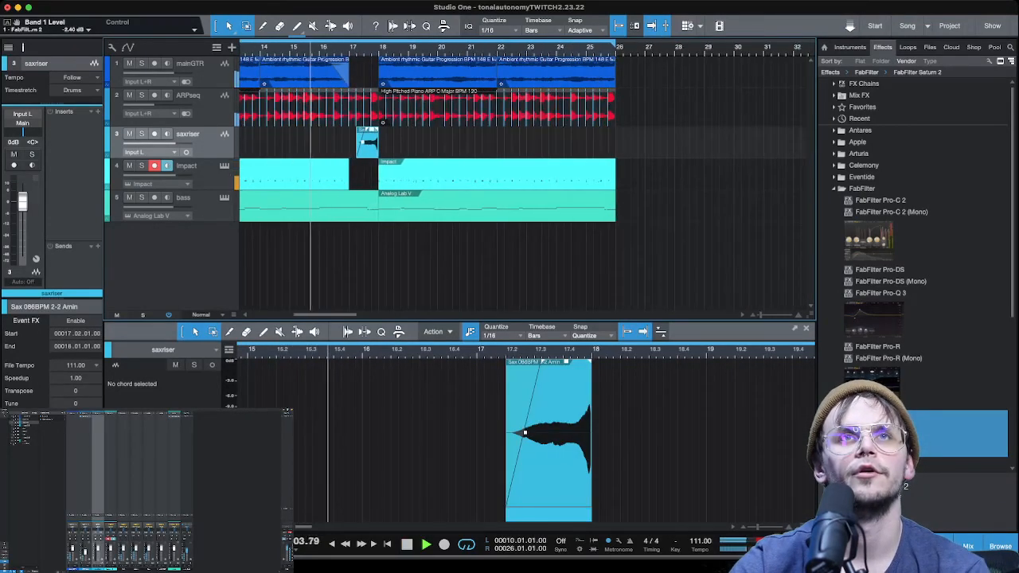